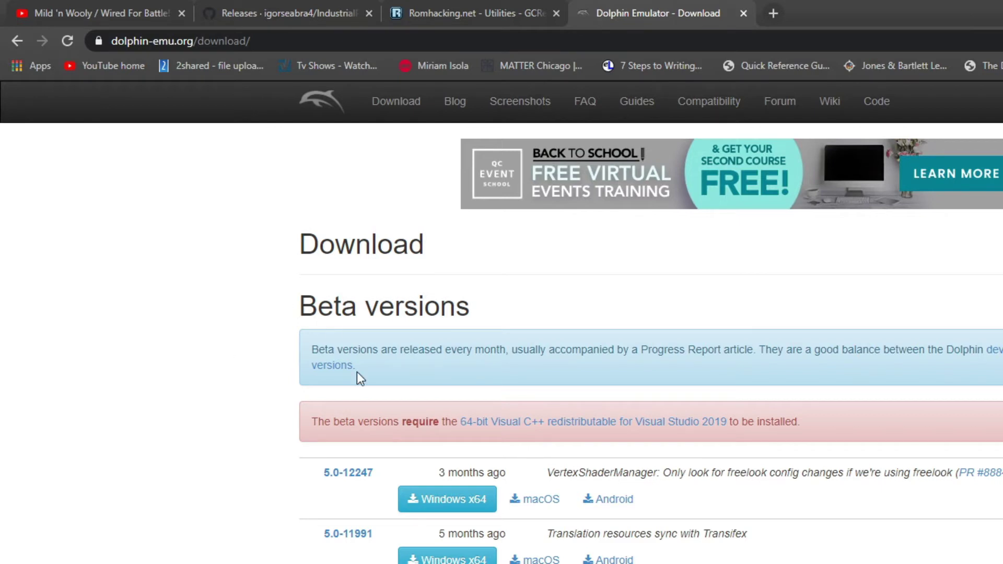
# Try to download the Windows x64 build of Dolphin development version 5.0-12722.
pyautogui.scroll(-10, 418, 374)
pyautogui.tripleClick(410, 251)
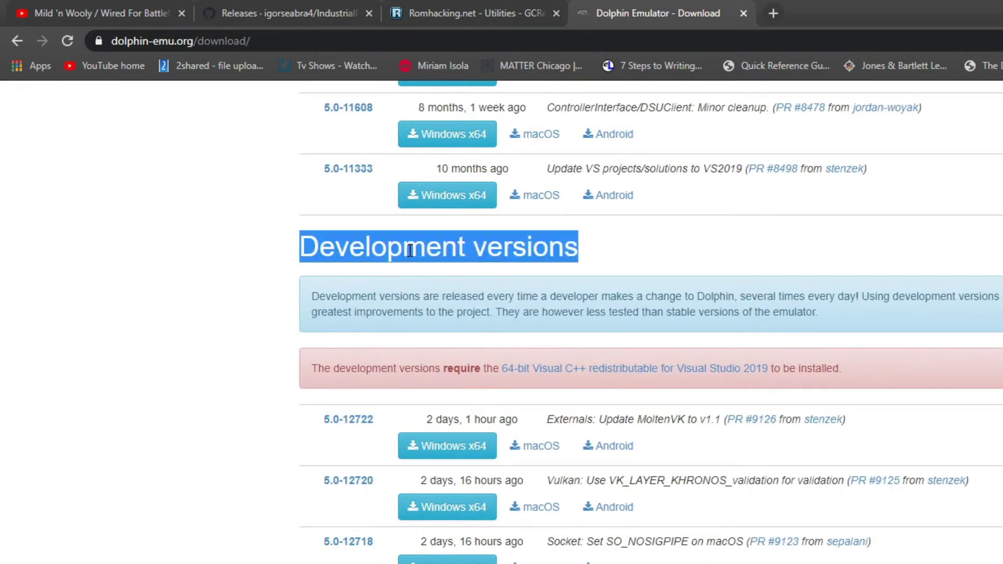
pyautogui.scroll(-1, 426, 372)
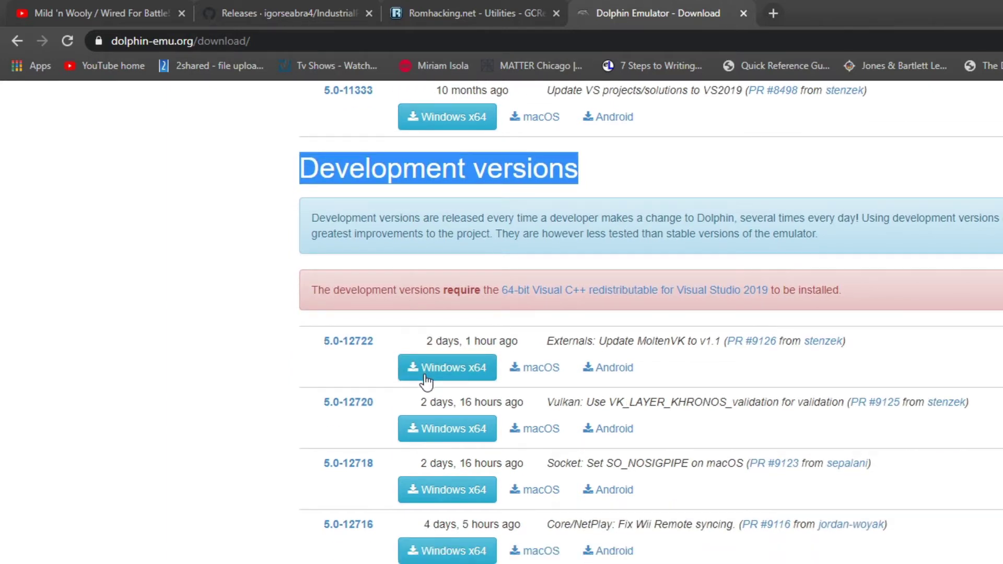
pyautogui.click(425, 372)
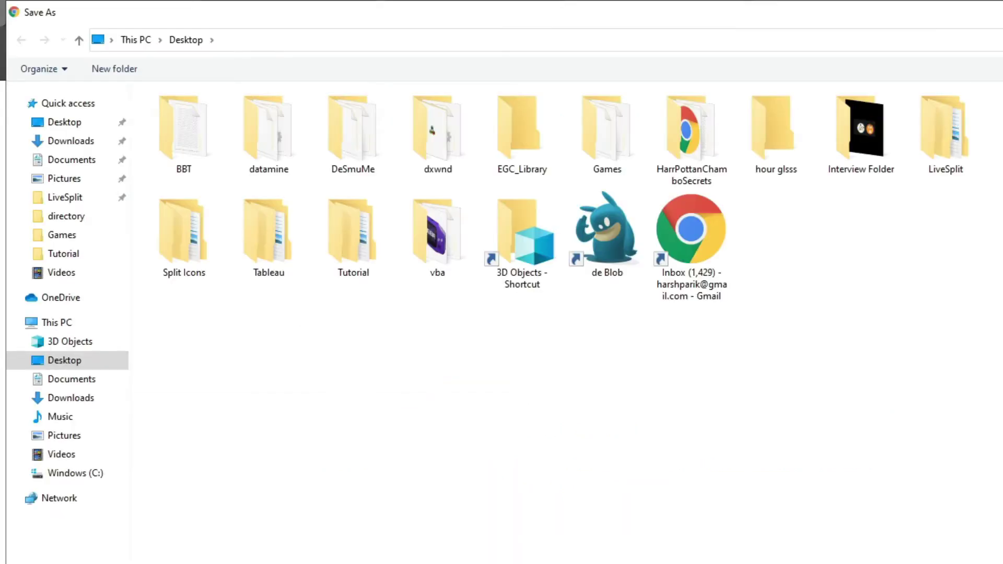
pyautogui.press('Escape')
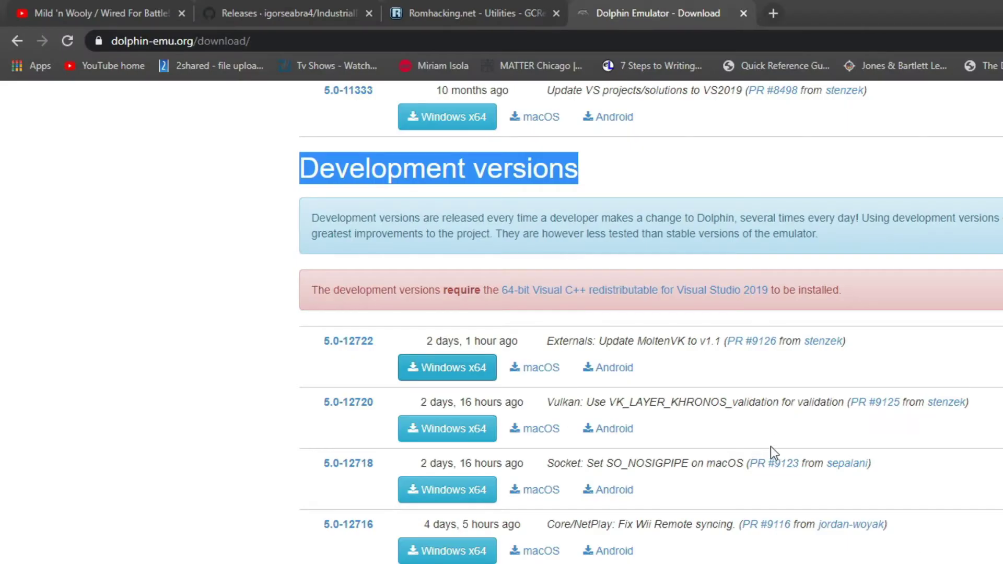
# View the GitHub releases page of Industrial Park with the v0.1.4.10 release.
pyautogui.click(331, 3)
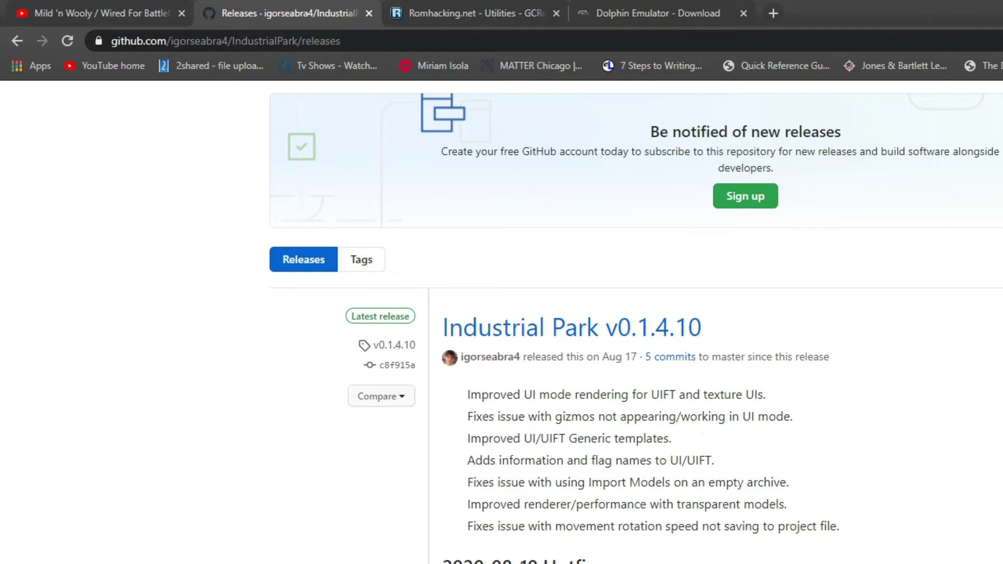
pyautogui.press('F5')
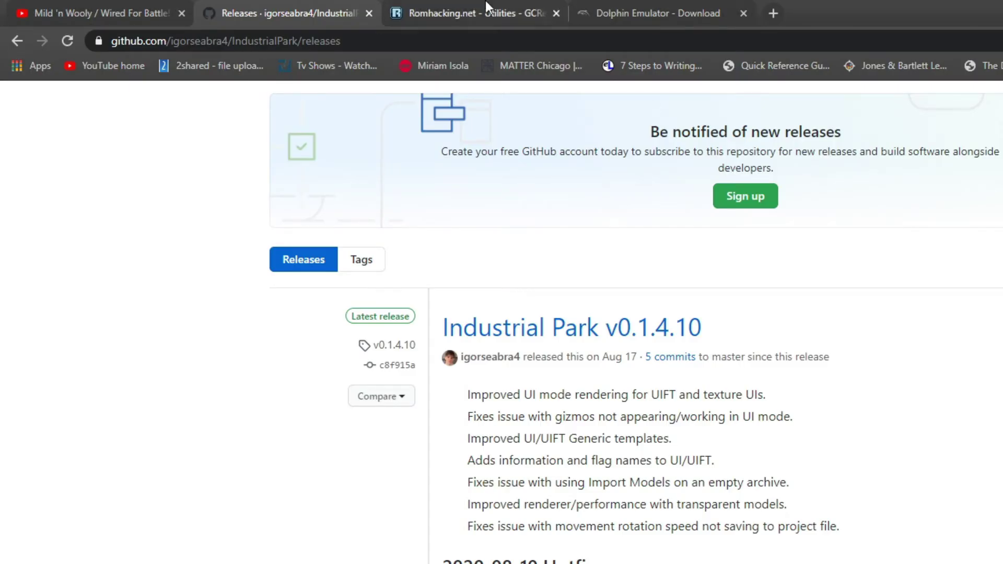
# Try to download the GCRebuilder utility from its Romhacking.net page.
pyautogui.click(480, 1)
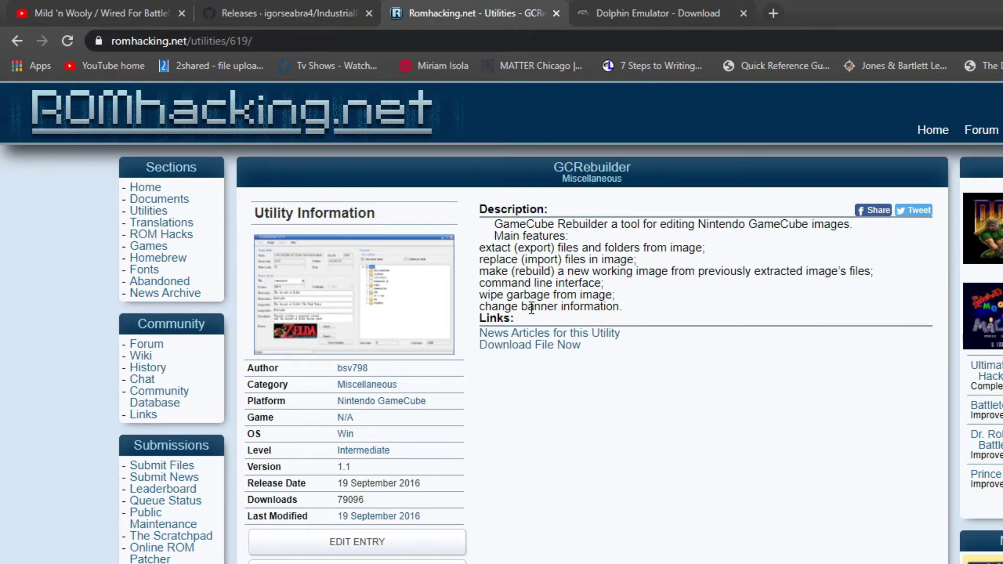
pyautogui.click(527, 345)
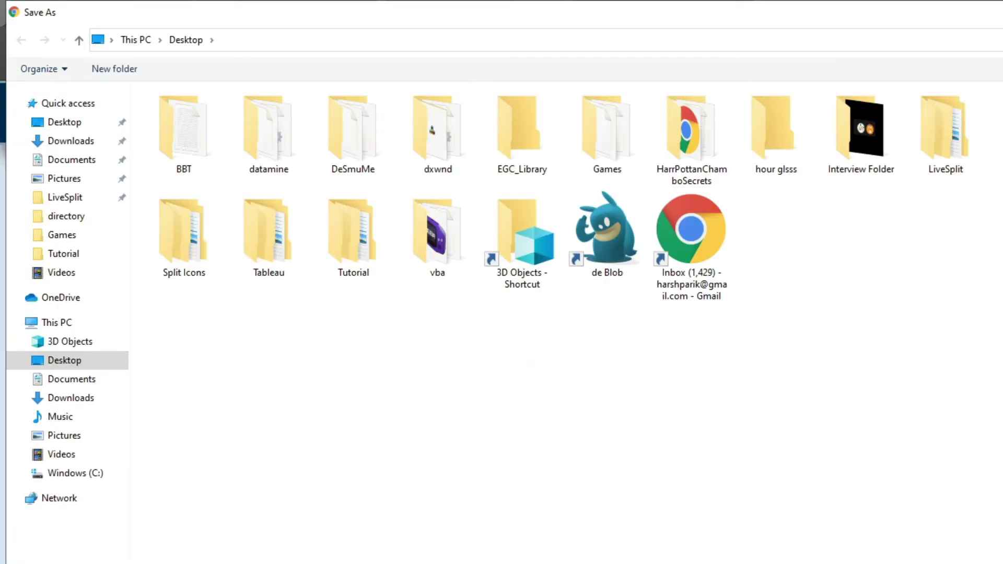
pyautogui.press('Return')
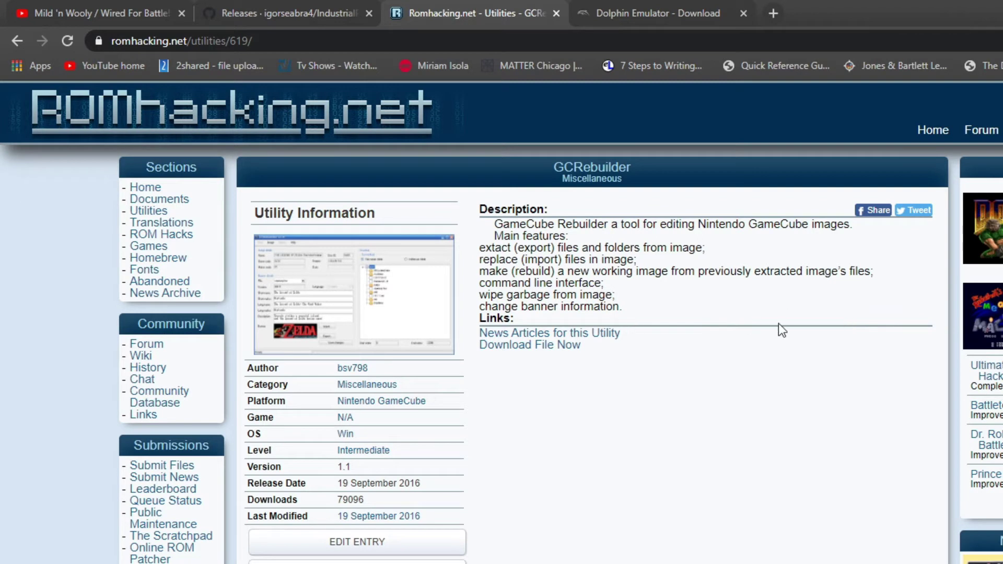
pyautogui.click(531, 347)
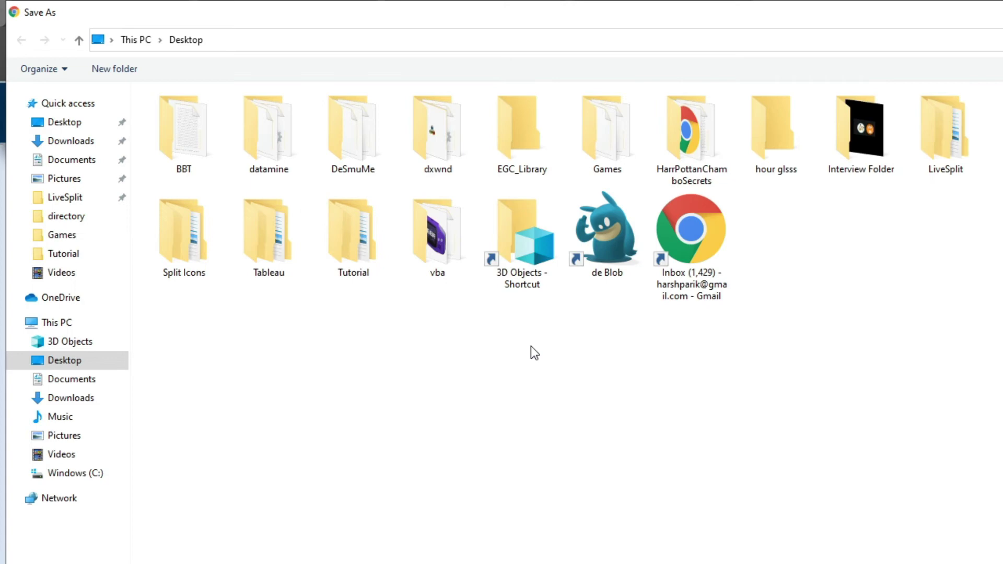
pyautogui.press('Escape')
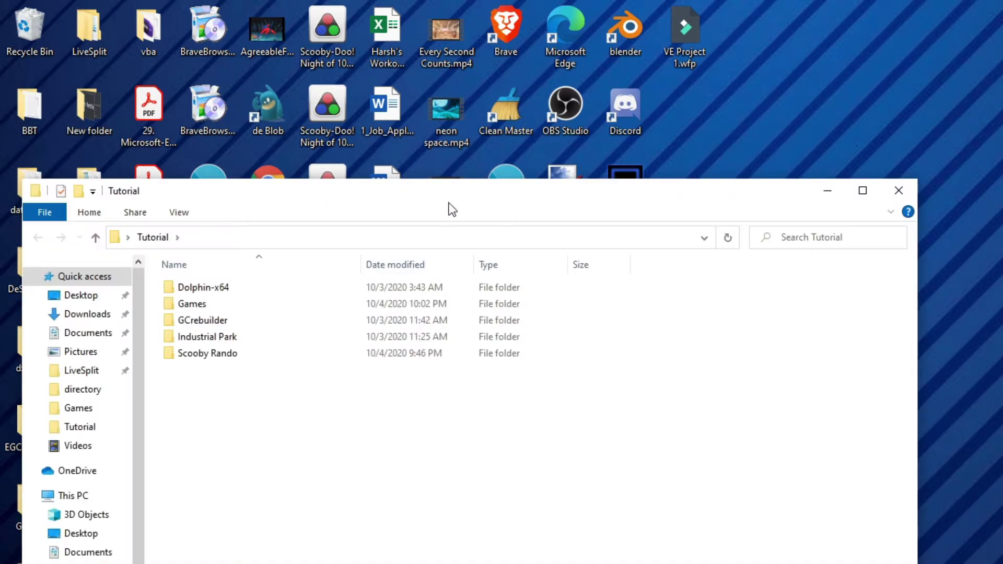
# Maximize the Tutorial folder window and delete the Scooby Rando folder from it.
pyautogui.doubleClick(449, 201)
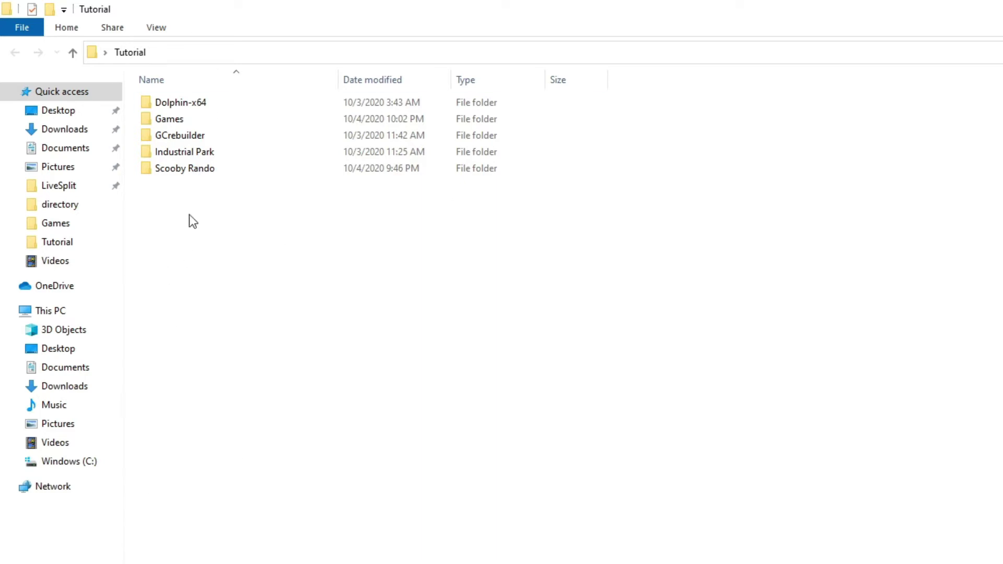
pyautogui.click(201, 107)
pyautogui.click(198, 137)
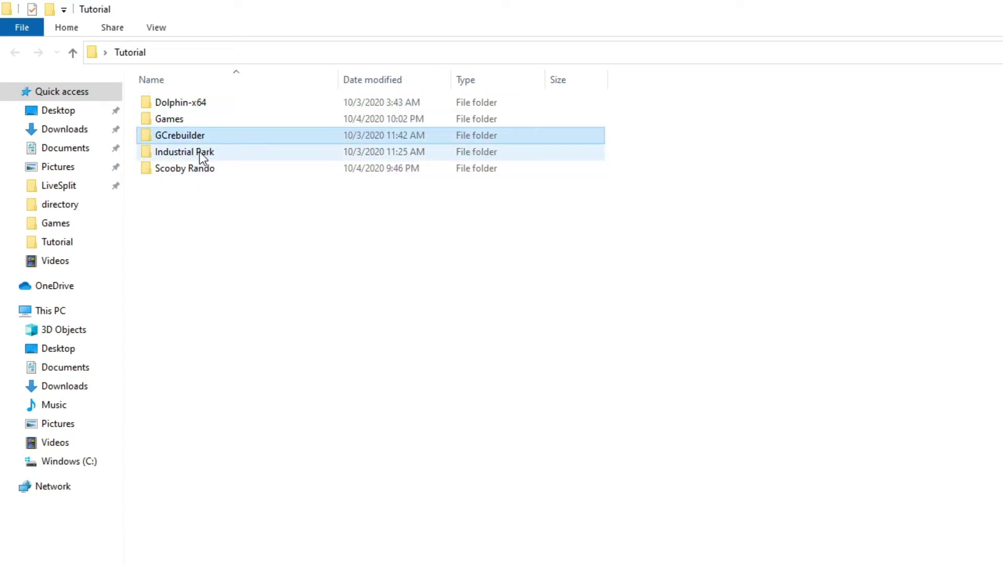
pyautogui.click(202, 155)
pyautogui.click(216, 171)
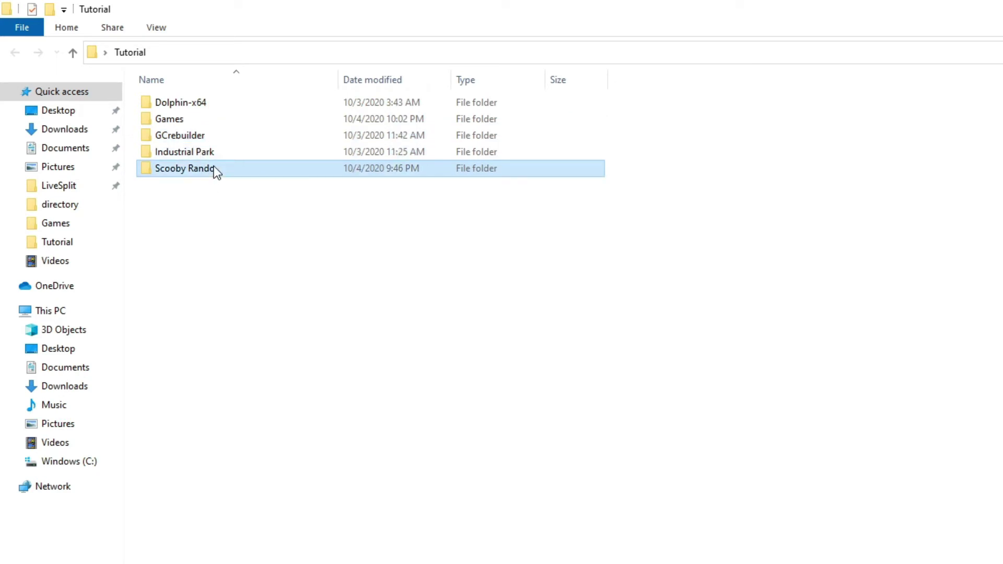
pyautogui.press('Delete')
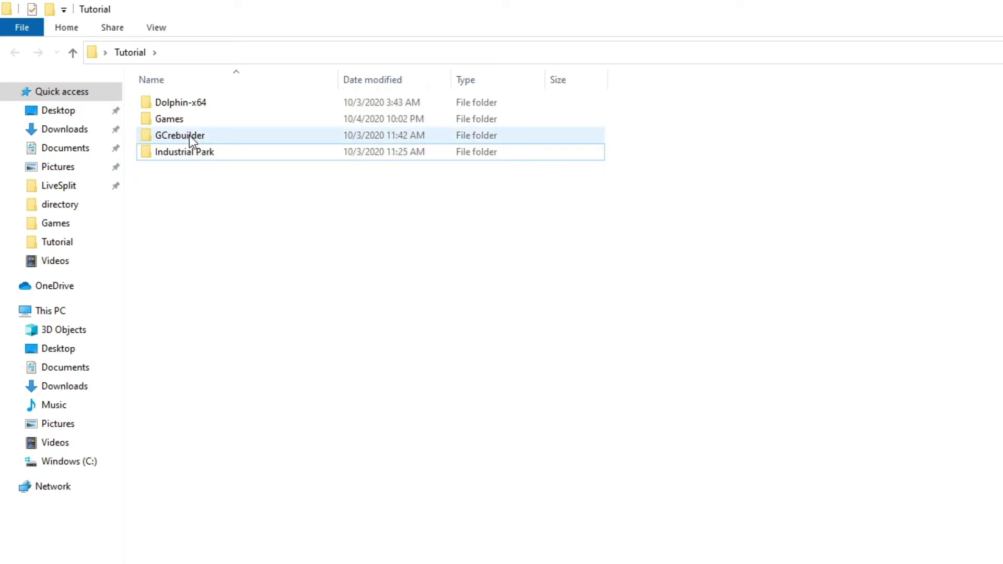
# Launch Dolphin.exe from the Dolphin-x64 folder.
pyautogui.doubleClick(190, 109)
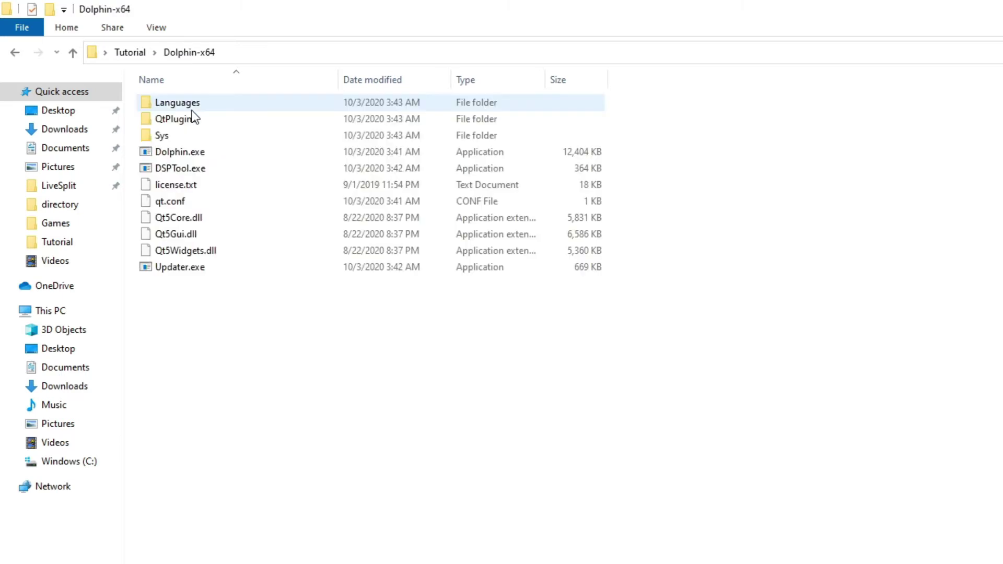
pyautogui.doubleClick(183, 152)
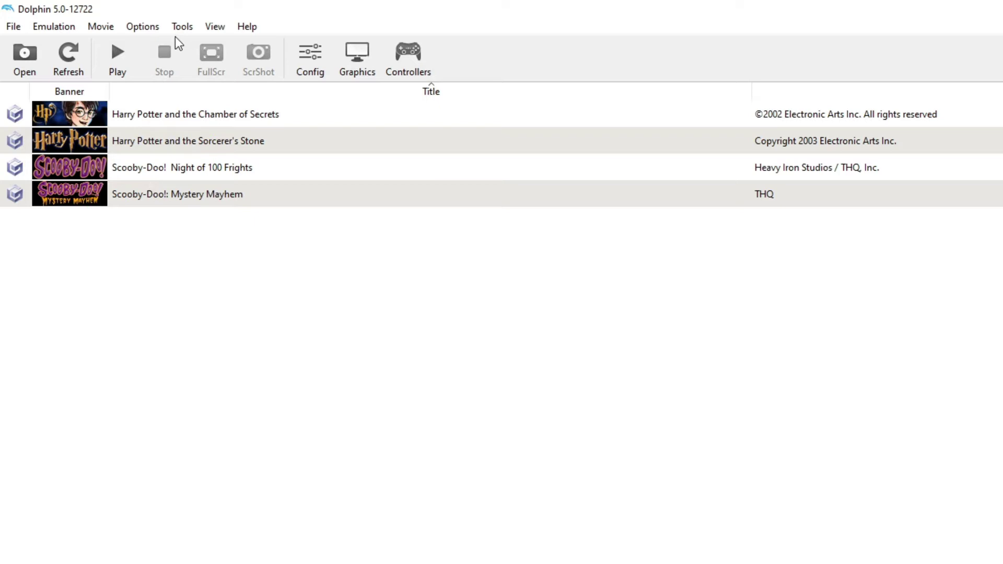
# Remove the Tutorial\Games entry from the game folders in Dolphin's path configuration.
pyautogui.click(152, 27)
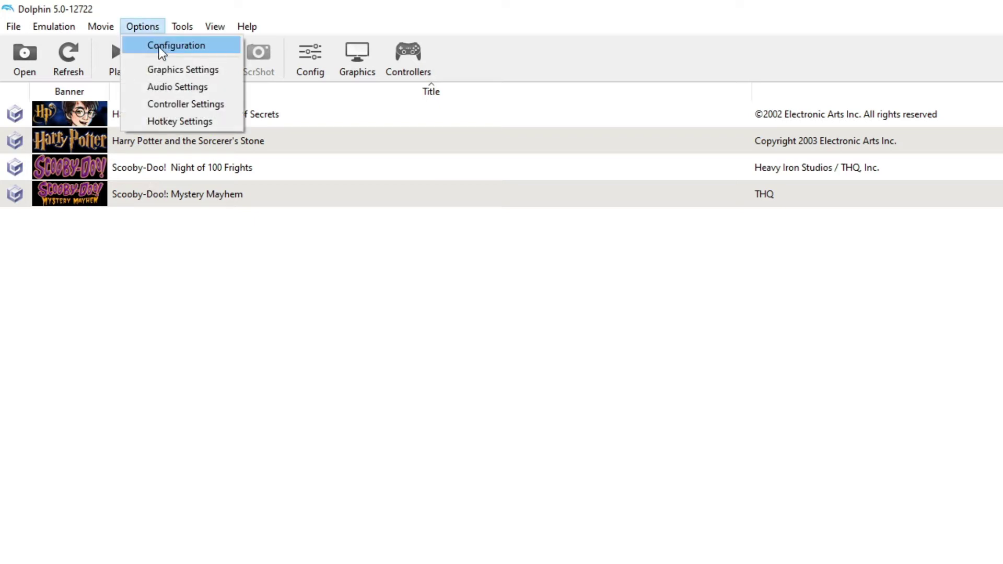
pyautogui.click(163, 48)
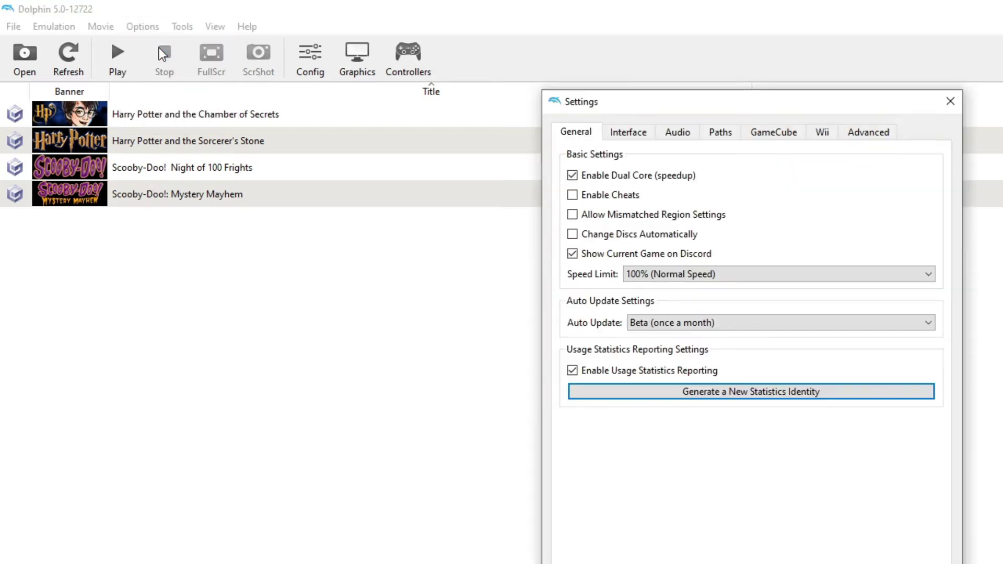
pyautogui.click(716, 136)
pyautogui.click(668, 178)
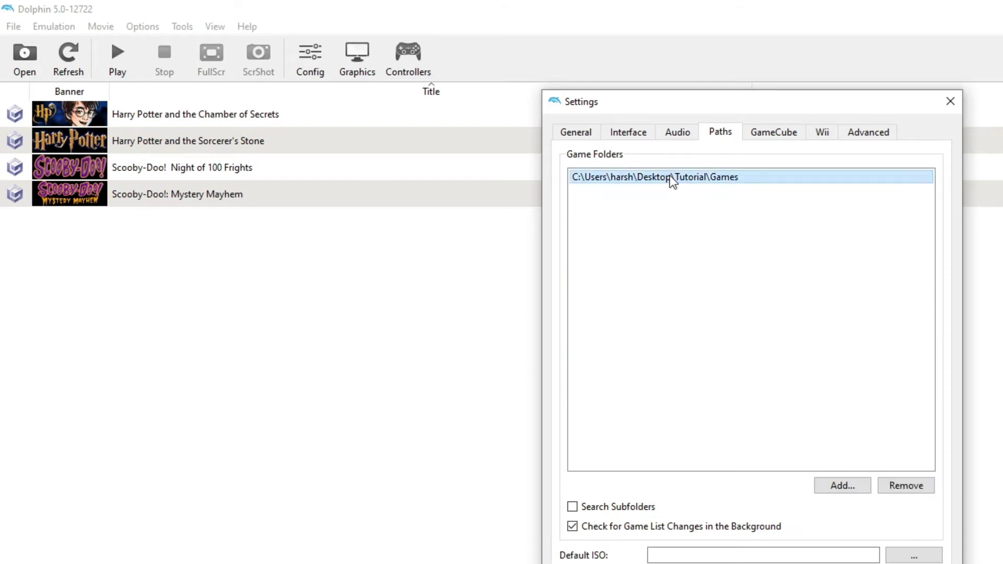
pyautogui.click(912, 487)
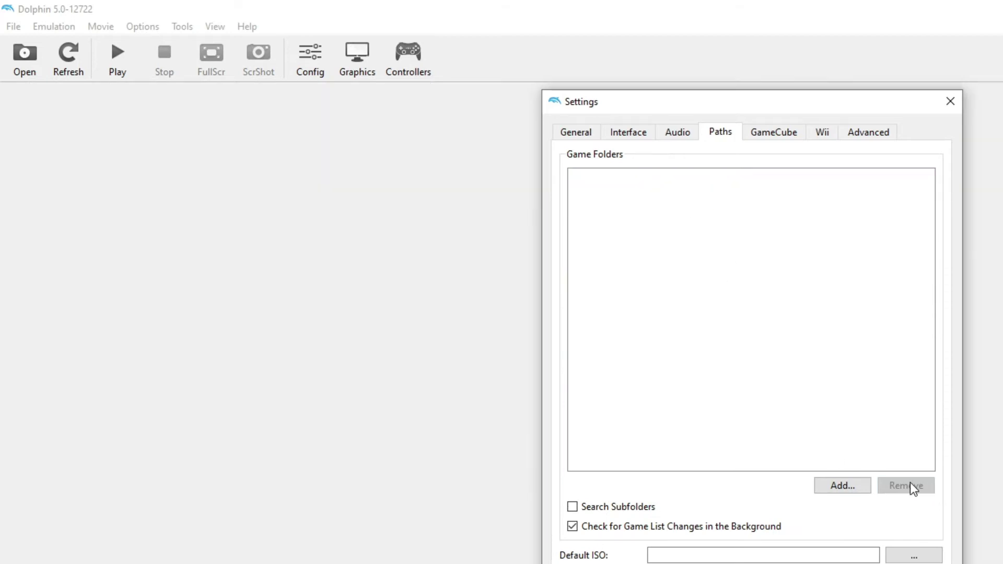
# Add the Games folder inside Desktop\Tutorial to Dolphin's game folders and close the settings.
pyautogui.click(857, 481)
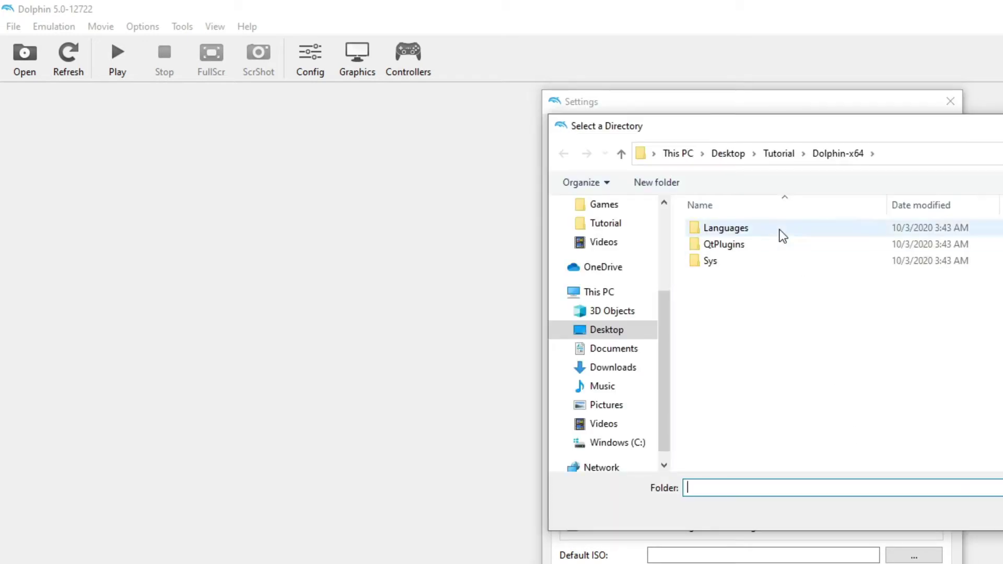
pyautogui.click(773, 153)
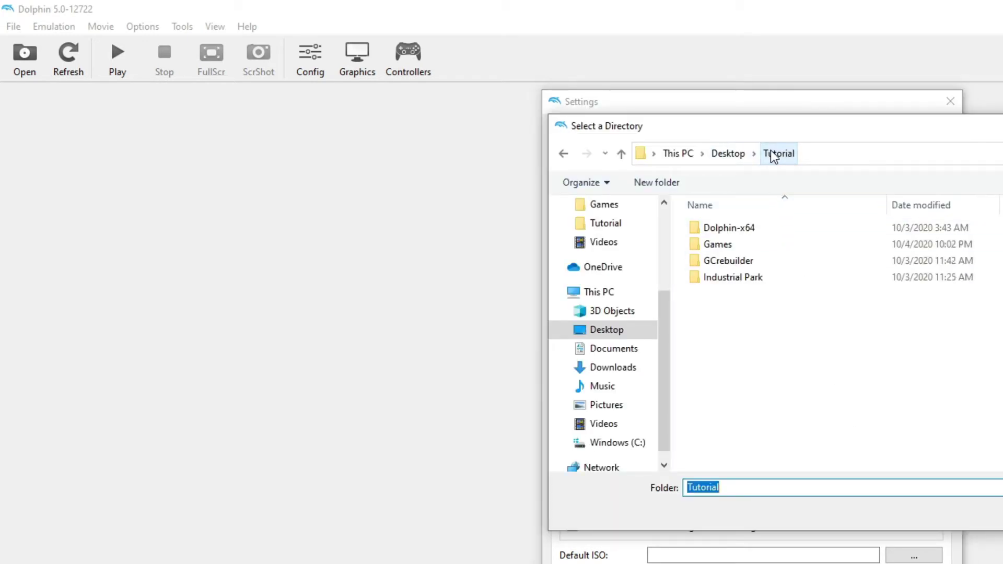
pyautogui.click(719, 244)
pyautogui.doubleClick(719, 244)
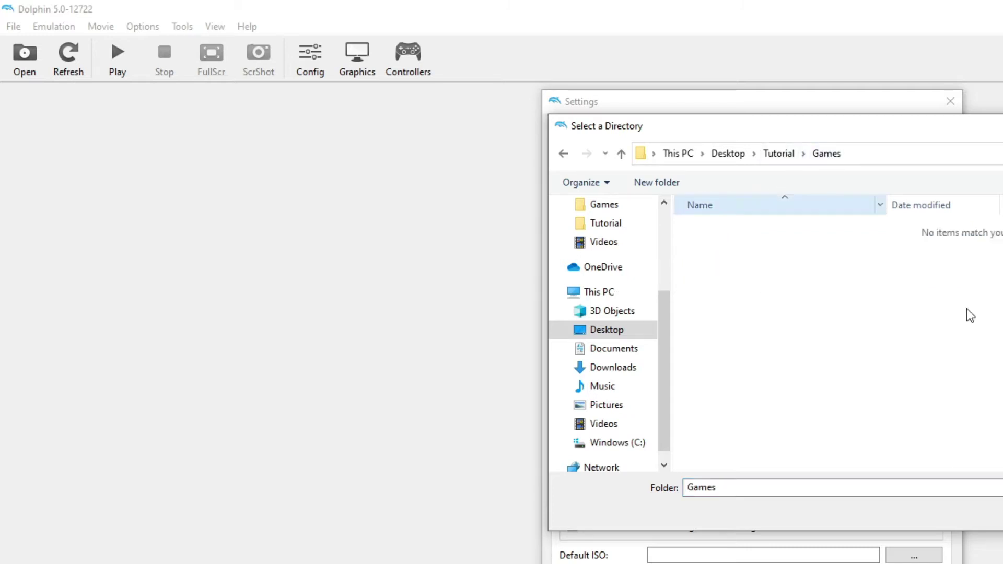
pyautogui.press('Return')
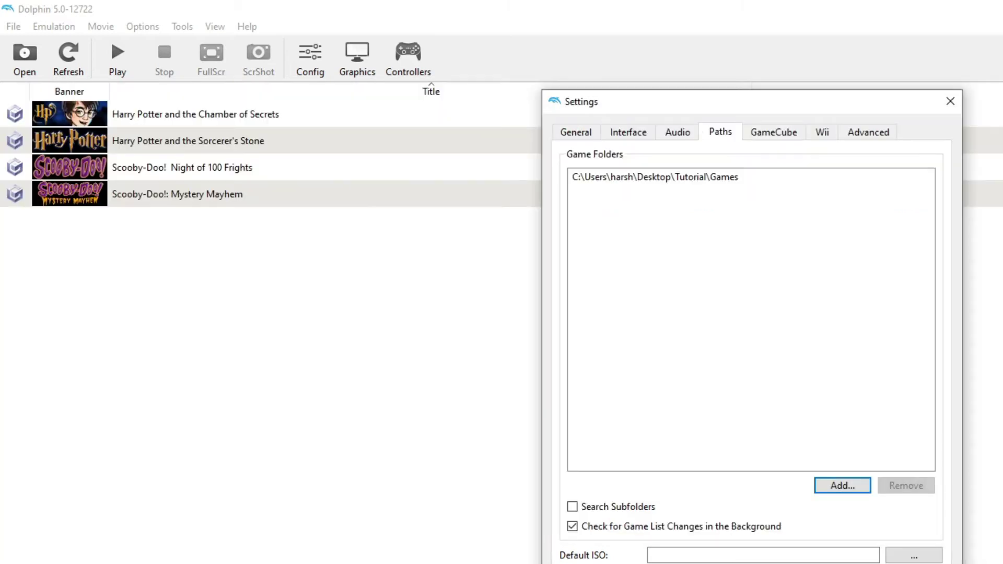
pyautogui.press('Escape')
# Switch to File Explorer and check the disc images in the Games folder, returning to the Tutorial folder.
pyautogui.hotkey('alt', 'Tab')
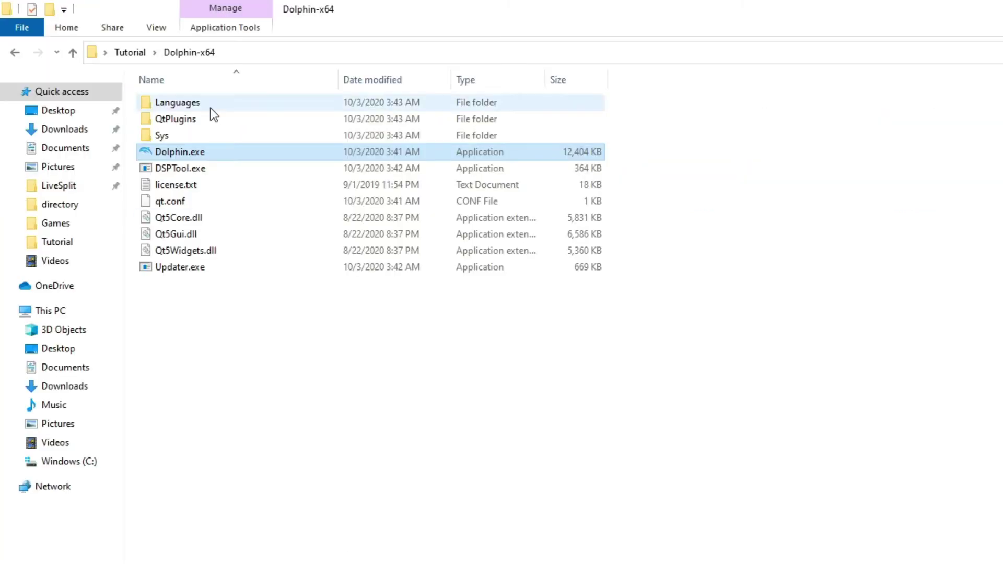
pyautogui.click(130, 52)
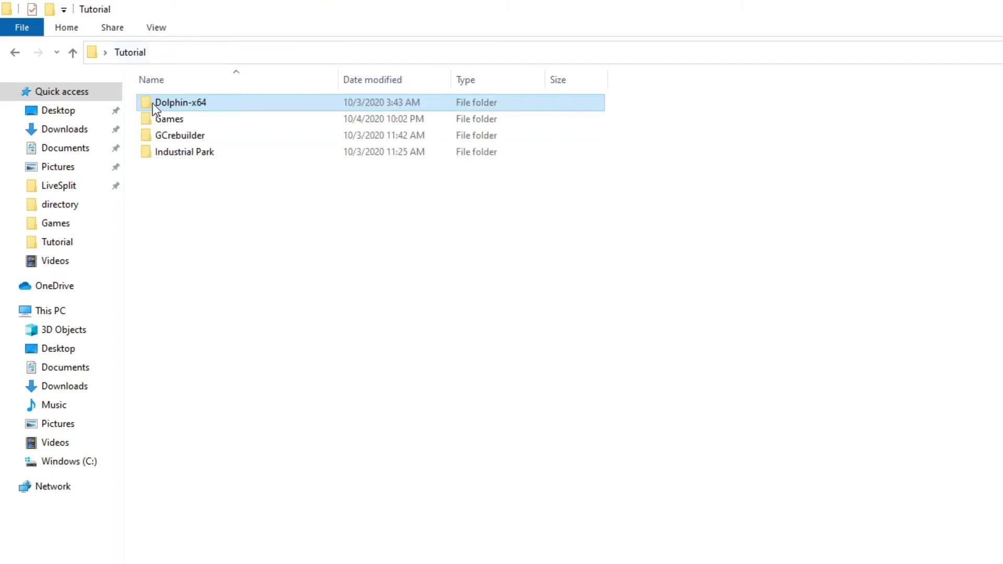
pyautogui.doubleClick(168, 120)
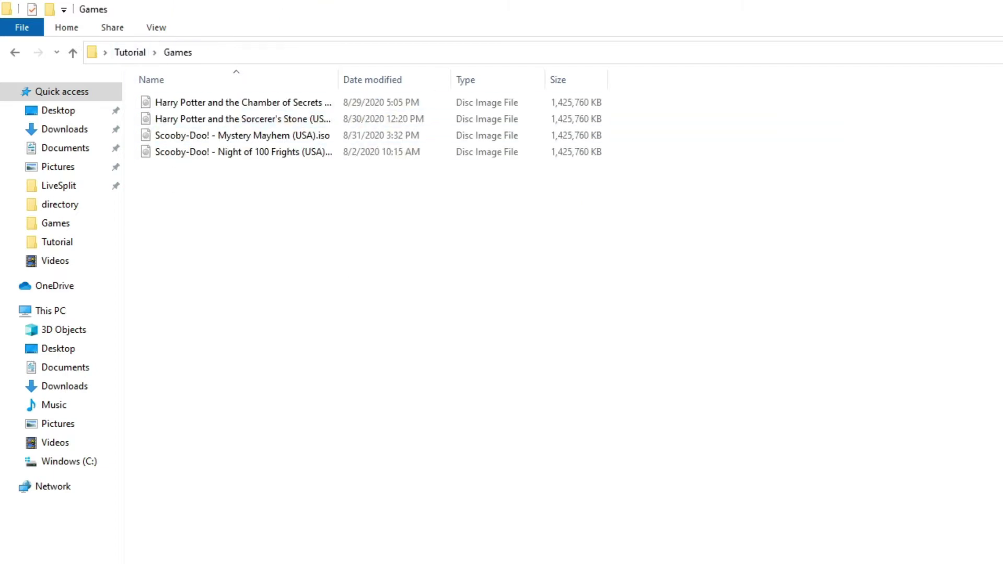
pyautogui.click(18, 54)
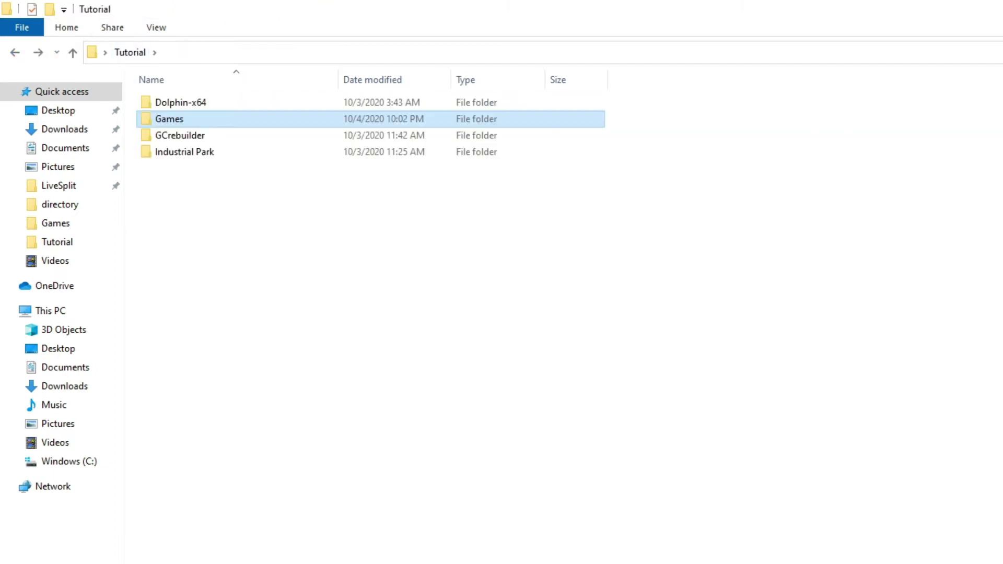
# Switch to Dolphin and show the disc filesystem in the properties of Scooby-Doo! Night of 100 Frights.
pyautogui.hotkey('alt', 'Tab')
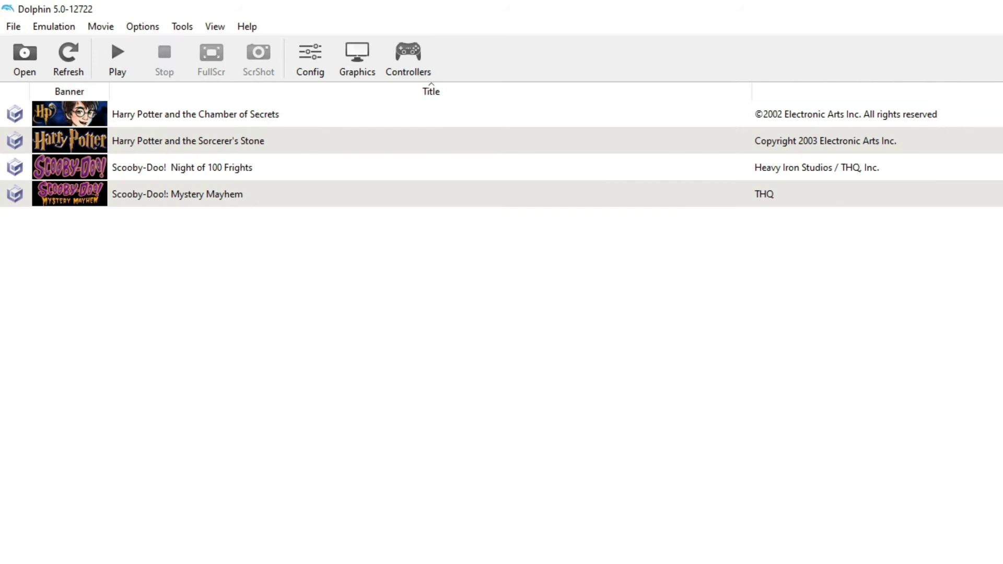
pyautogui.rightClick(186, 175)
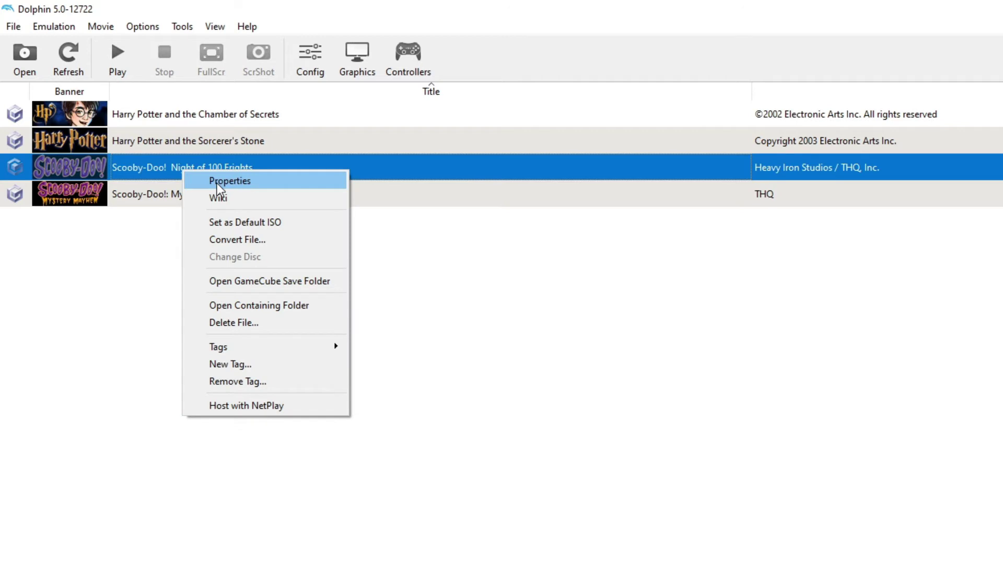
pyautogui.click(217, 182)
pyautogui.click(937, 180)
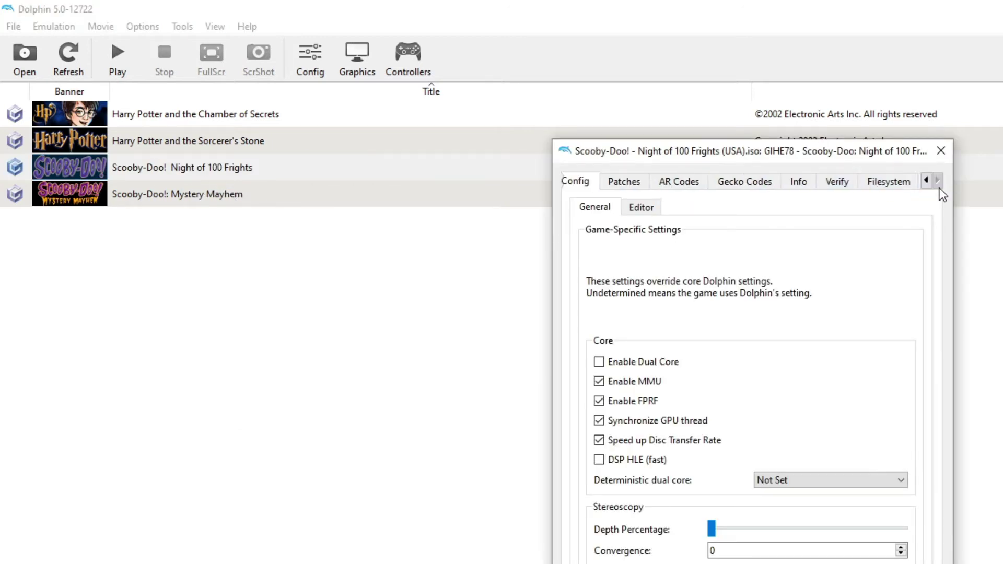
pyautogui.click(894, 184)
# Extract the entire disc into a new folder named Scooby Rando inside Desktop\Tutorial, and close the game properties.
pyautogui.rightClick(598, 225)
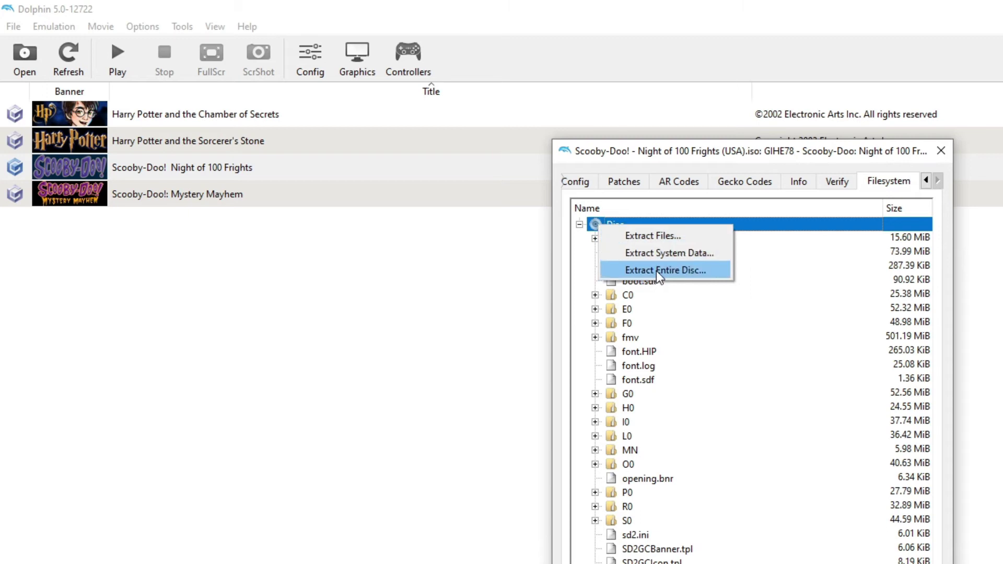
pyautogui.click(656, 270)
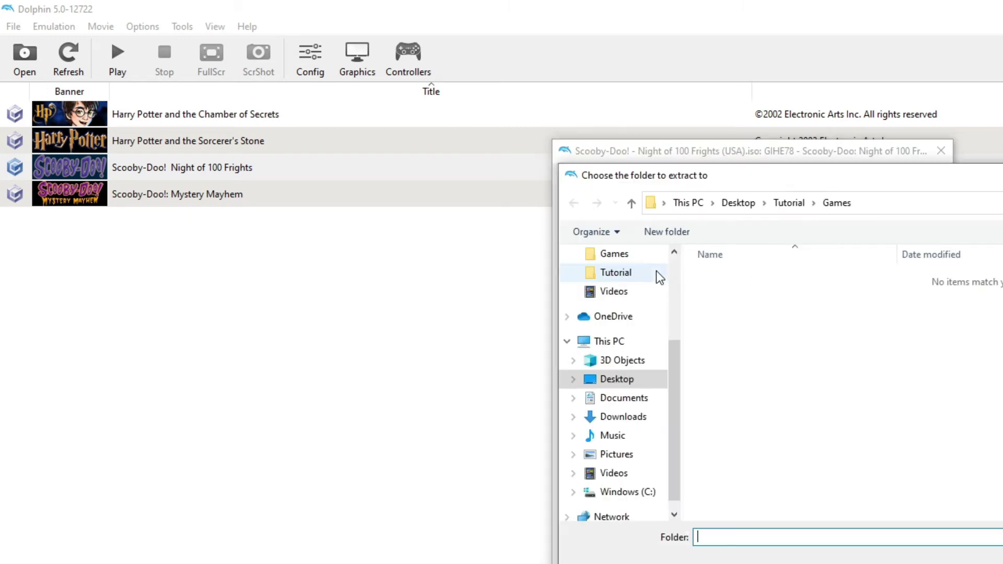
pyautogui.click(794, 204)
pyautogui.rightClick(770, 405)
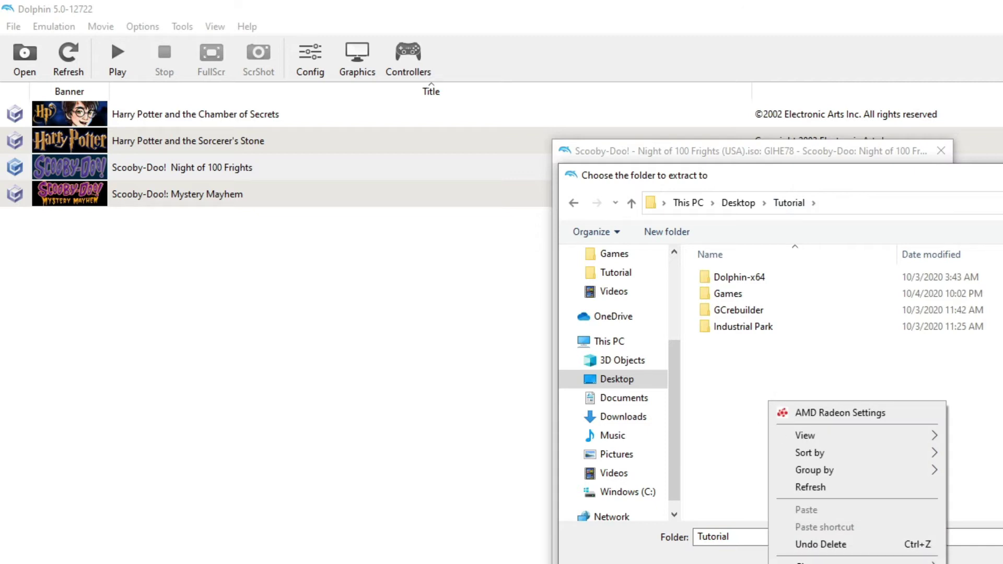
pyautogui.click(960, 557)
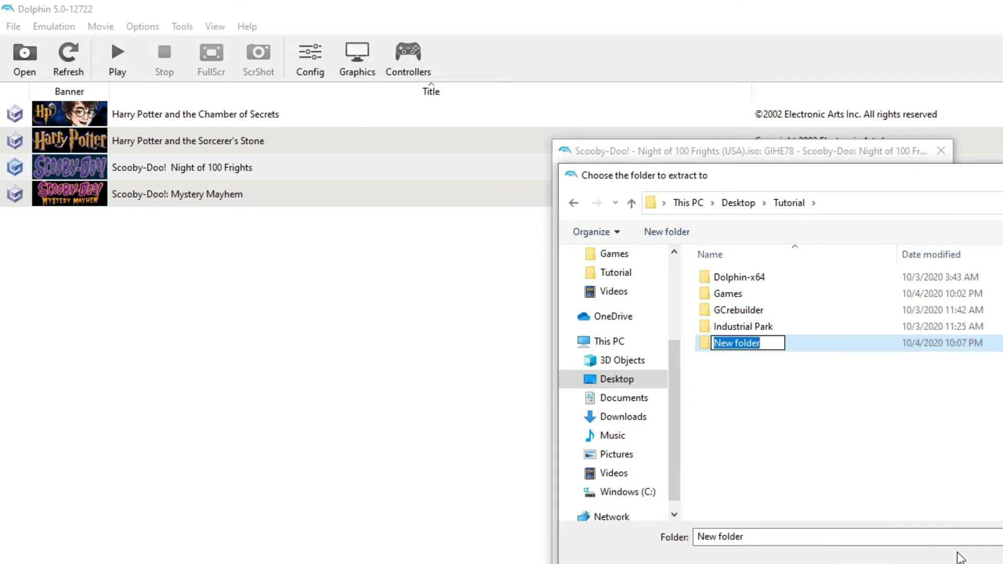
pyautogui.write('Scooby R')
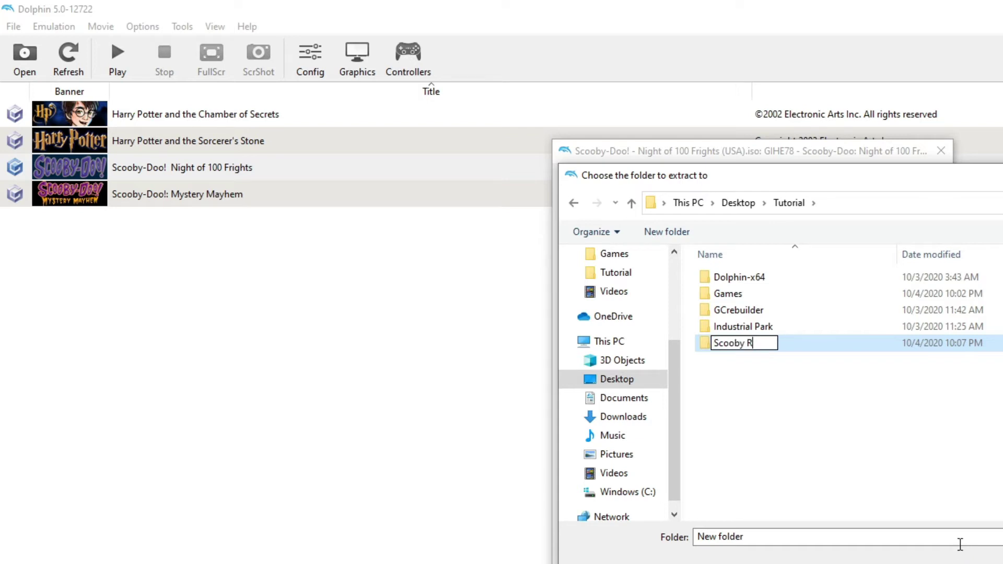
pyautogui.write('ando')
pyautogui.press('Return')
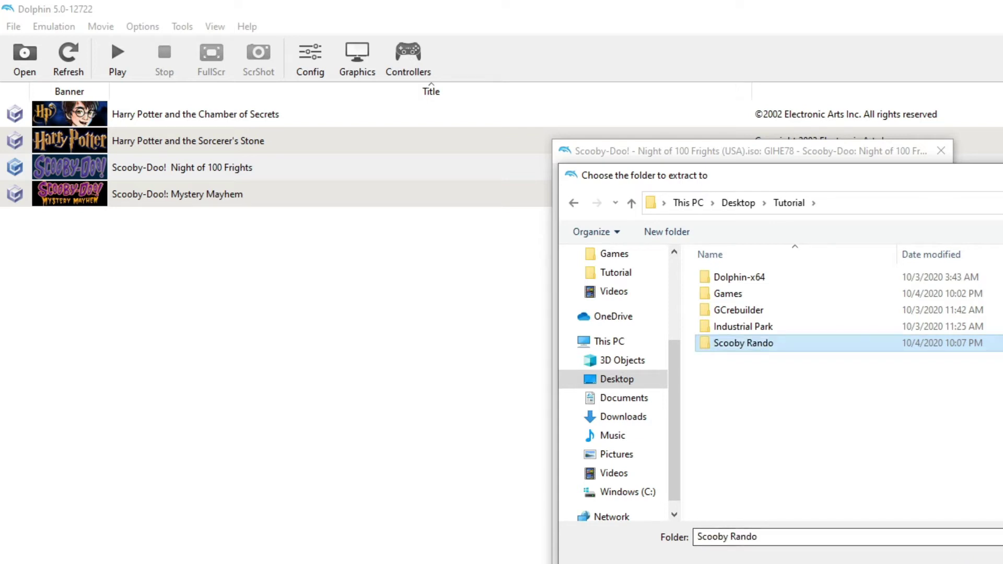
pyautogui.press('Return')
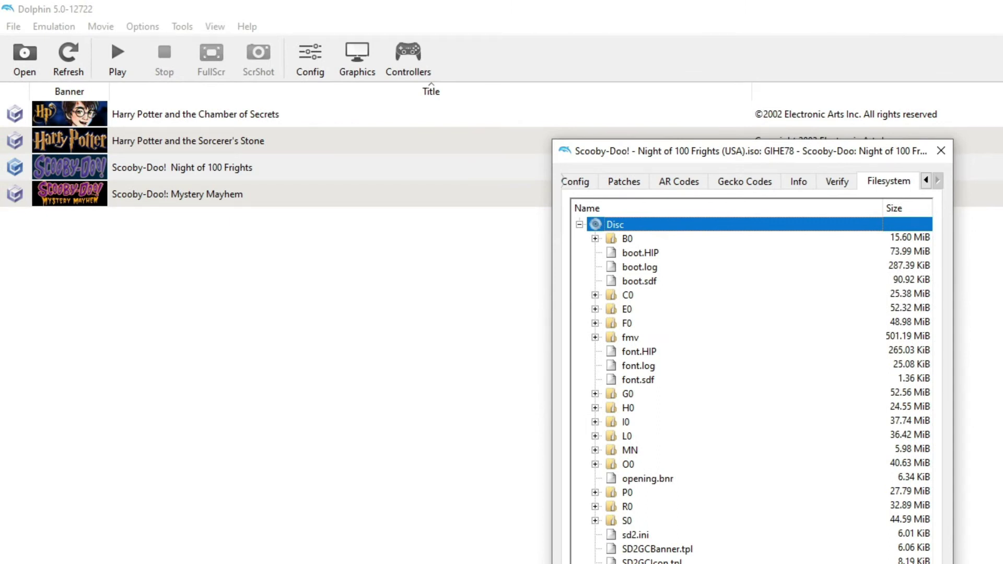
pyautogui.moveTo(679, 150); pyautogui.dragTo(201, 99)
pyautogui.press('Escape')
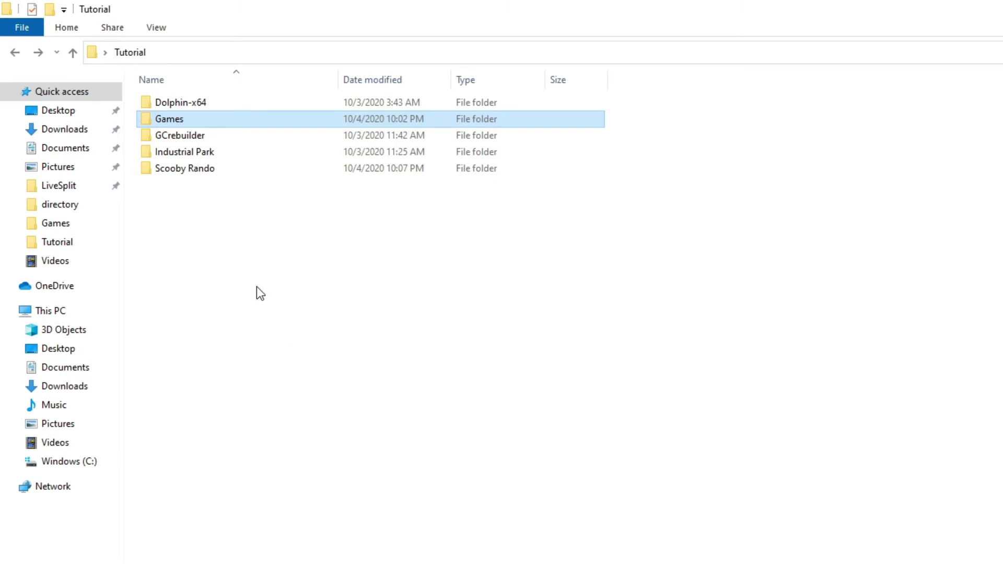
# Switch to File Explorer and launch Randomizer.exe from the Industrial Park folder inside Tutorial.
pyautogui.doubleClick(184, 147)
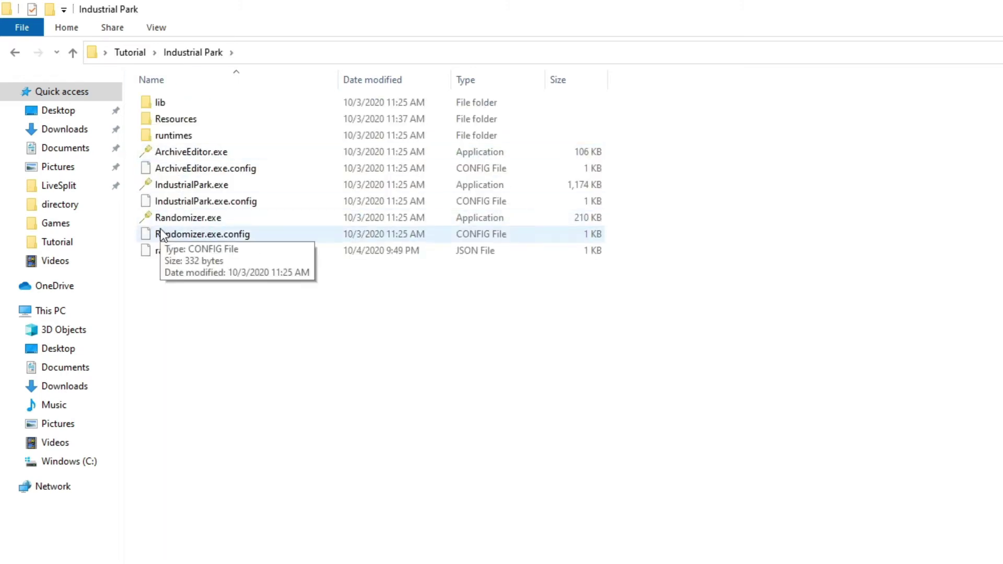
pyautogui.click(170, 222)
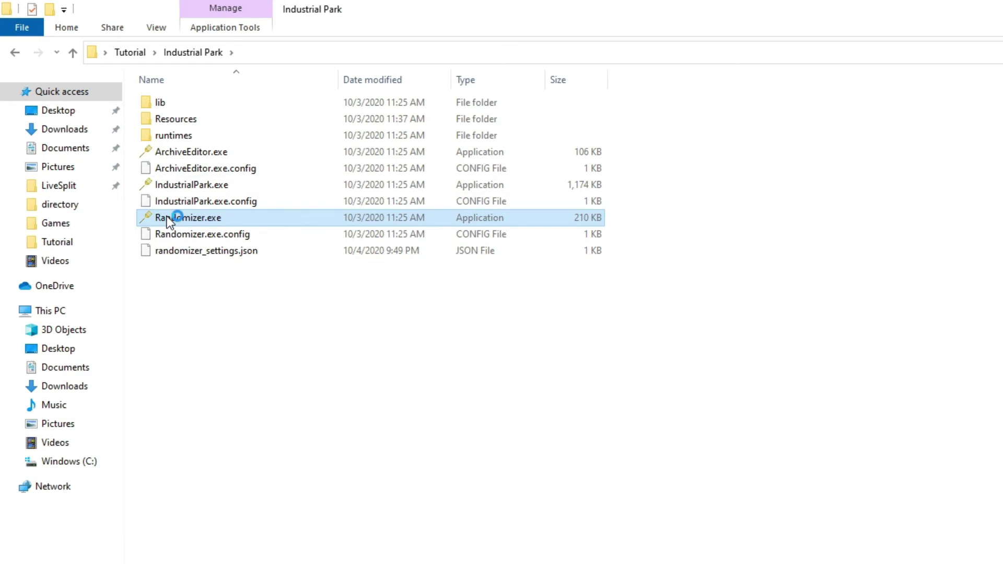
pyautogui.doubleClick(170, 222)
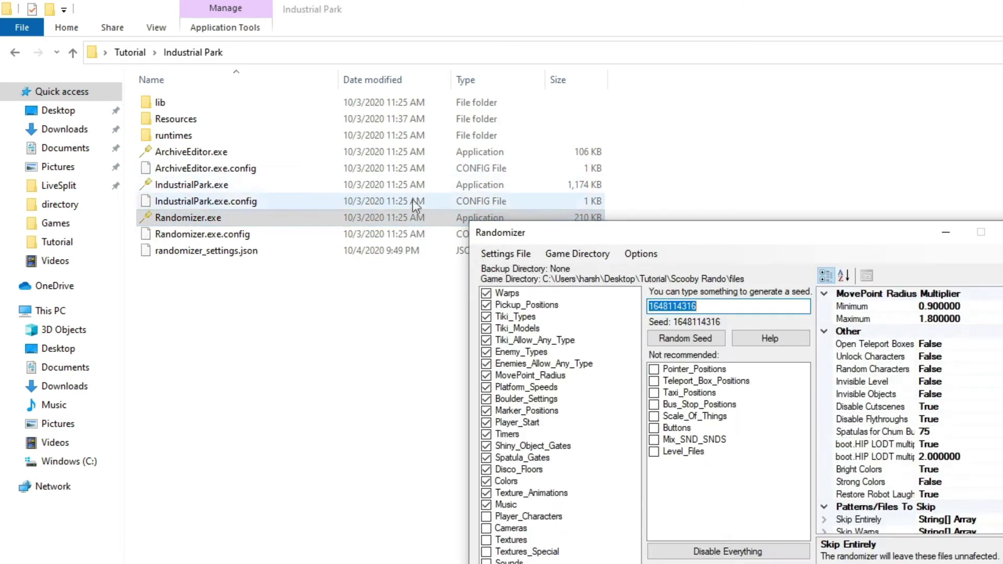
pyautogui.moveTo(558, 231); pyautogui.dragTo(143, 139)
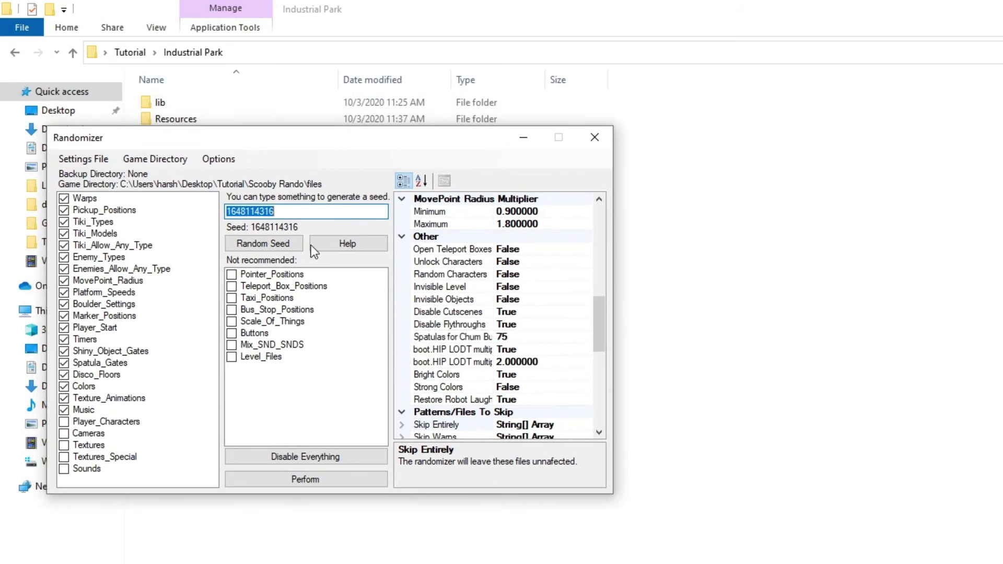
# Set the randomizer's game directory to the files folder inside Desktop\Tutorial\Scooby Rando.
pyautogui.click(159, 160)
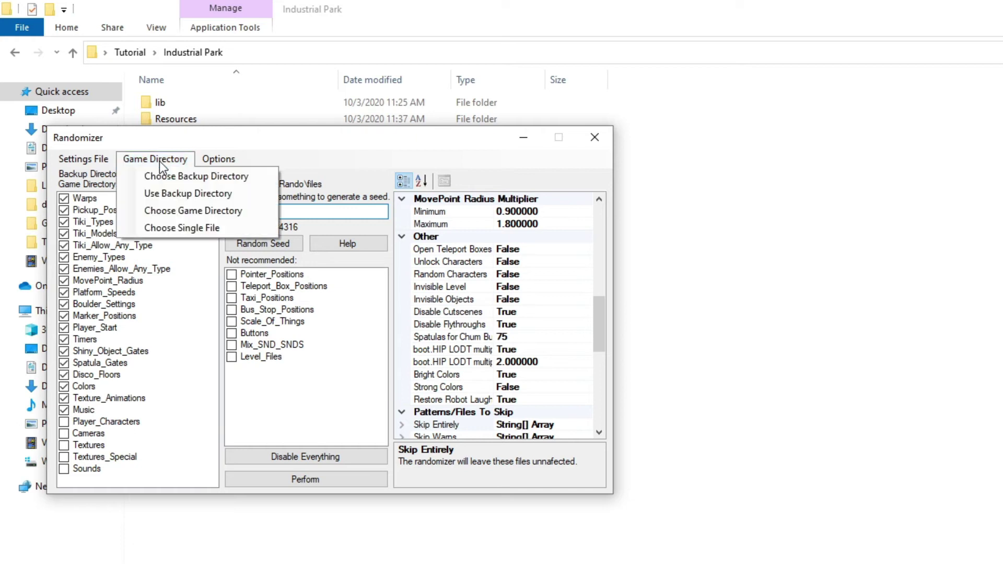
pyautogui.click(166, 212)
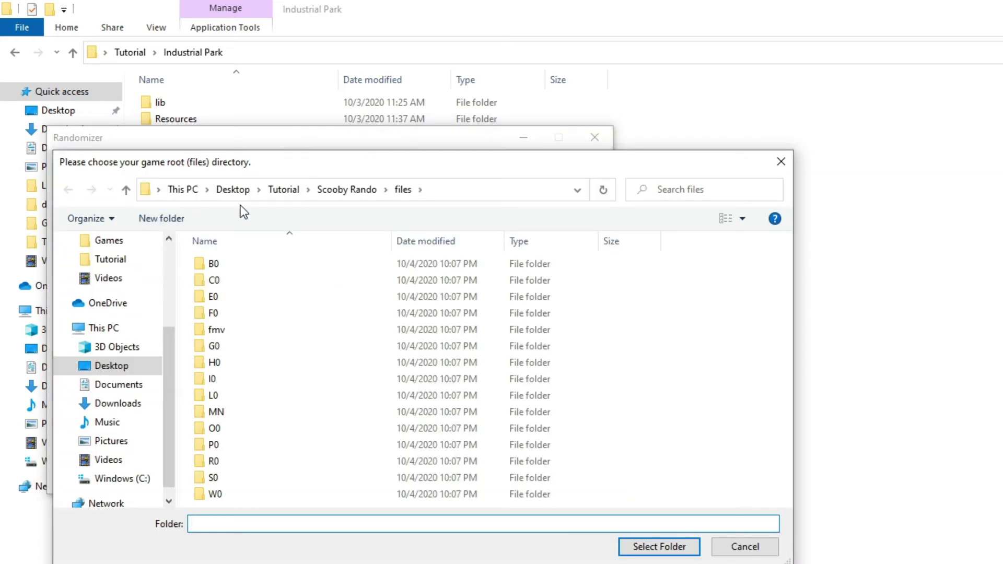
pyautogui.click(331, 188)
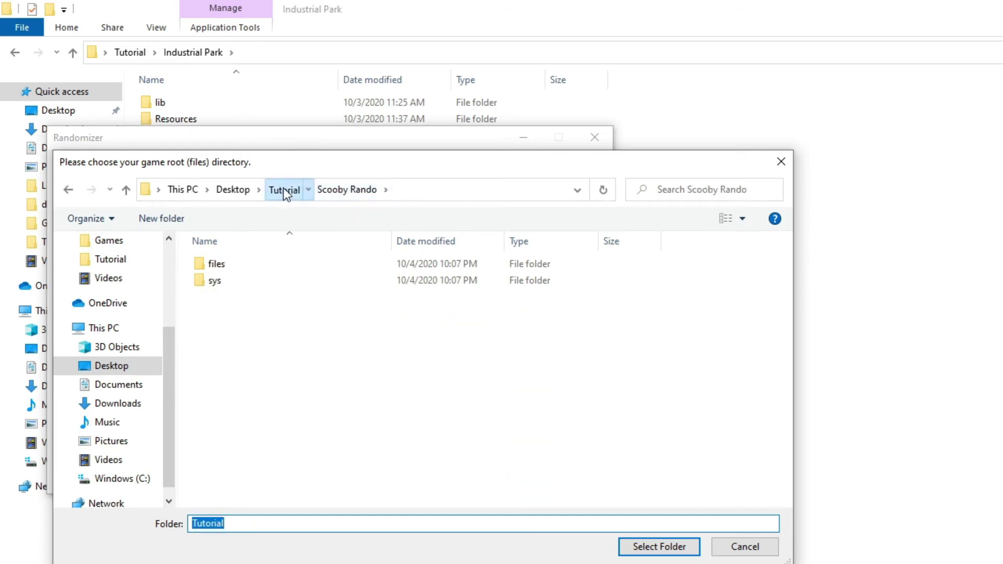
pyautogui.click(285, 191)
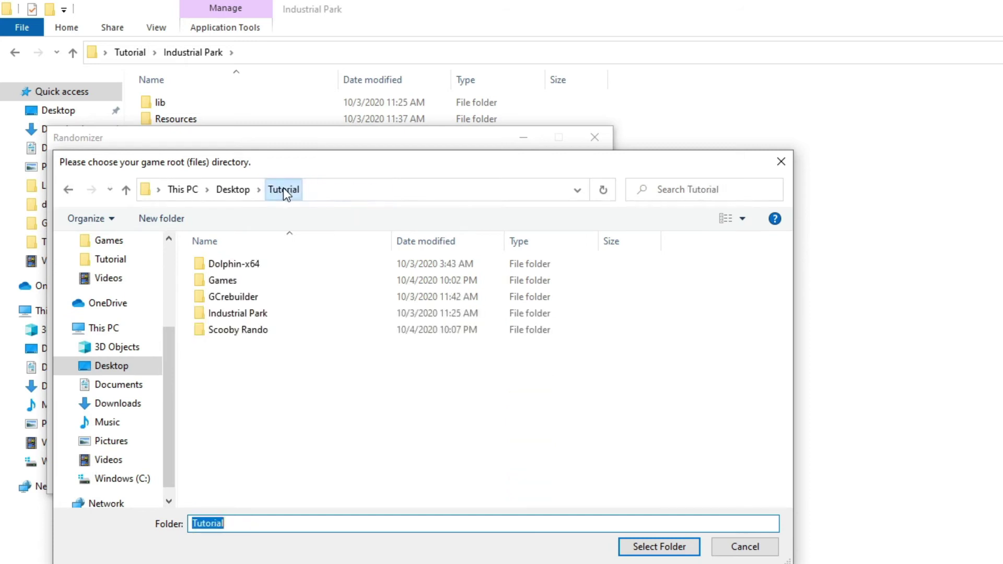
pyautogui.doubleClick(244, 332)
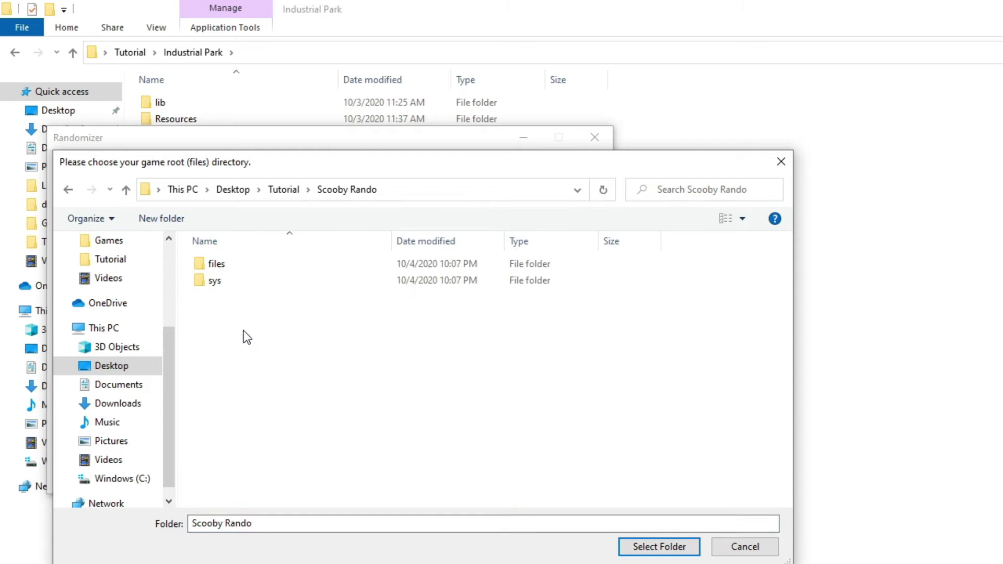
pyautogui.click(237, 264)
pyautogui.click(657, 547)
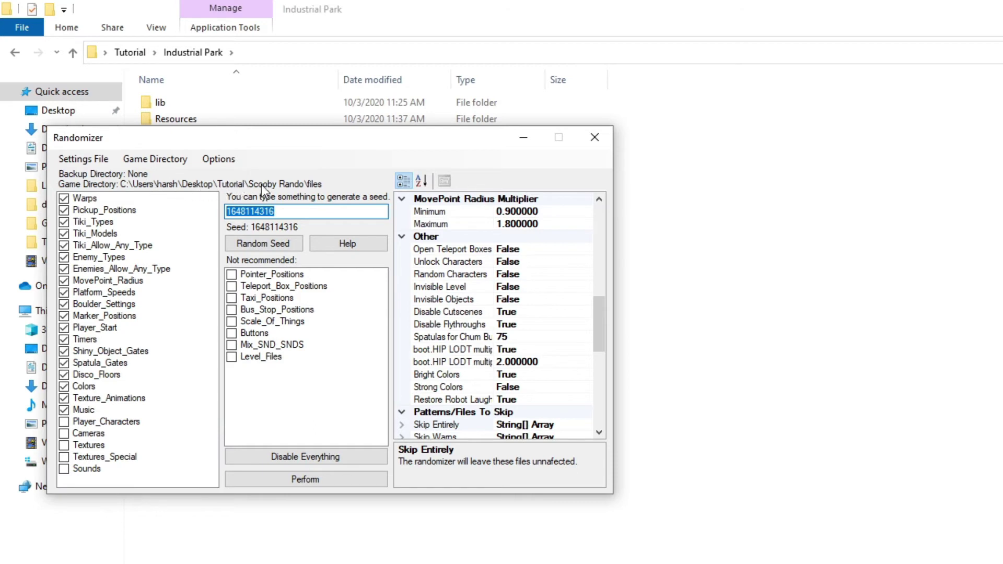
# Disable every randomizer option, enable only Warps, and check the Don't Show Menu on Boot and All Menu Warps HB01 settings.
pyautogui.click(324, 463)
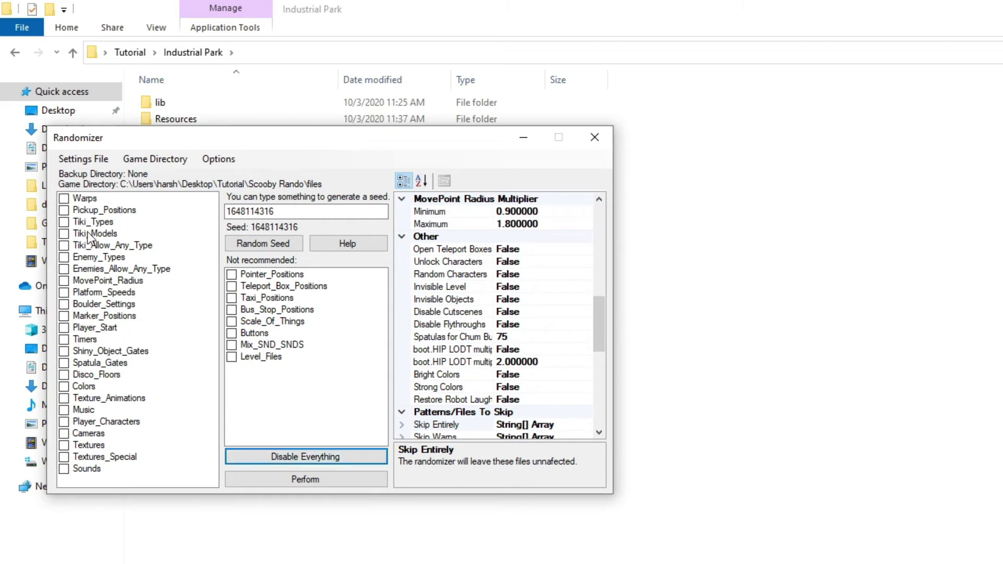
pyautogui.click(67, 198)
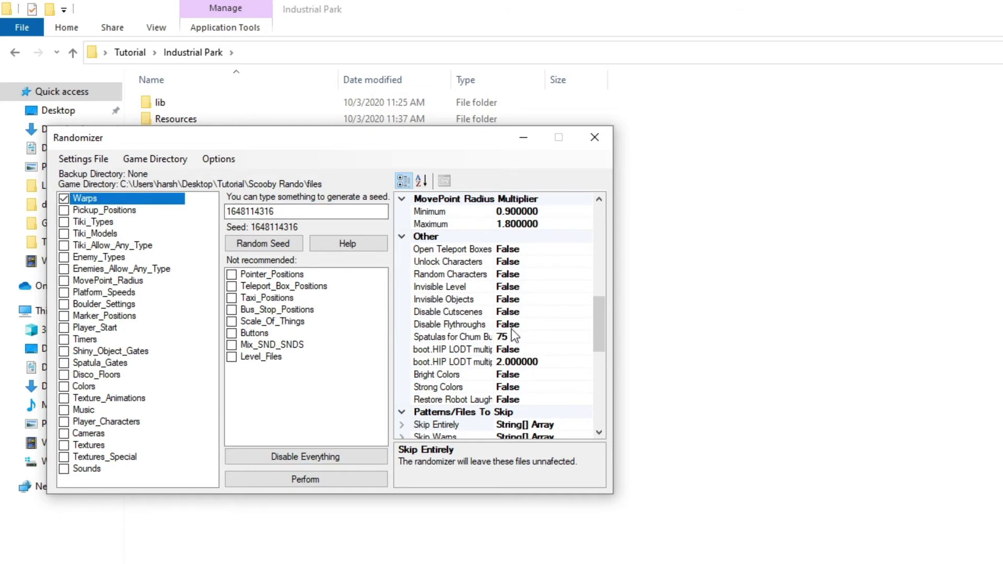
pyautogui.scroll(8, 516, 324)
pyautogui.scroll(2, 516, 324)
pyautogui.scroll(-2, 515, 332)
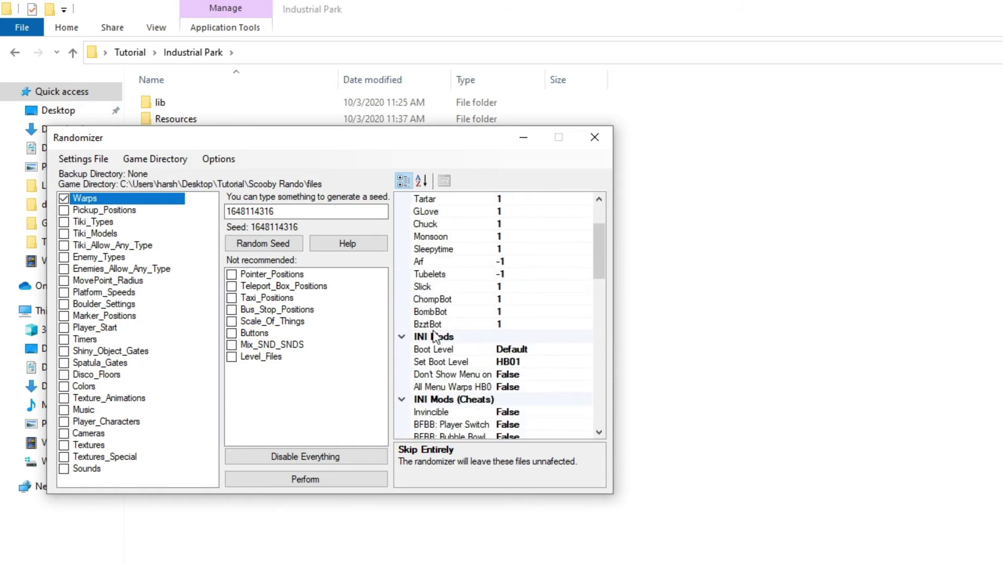
pyautogui.click(469, 378)
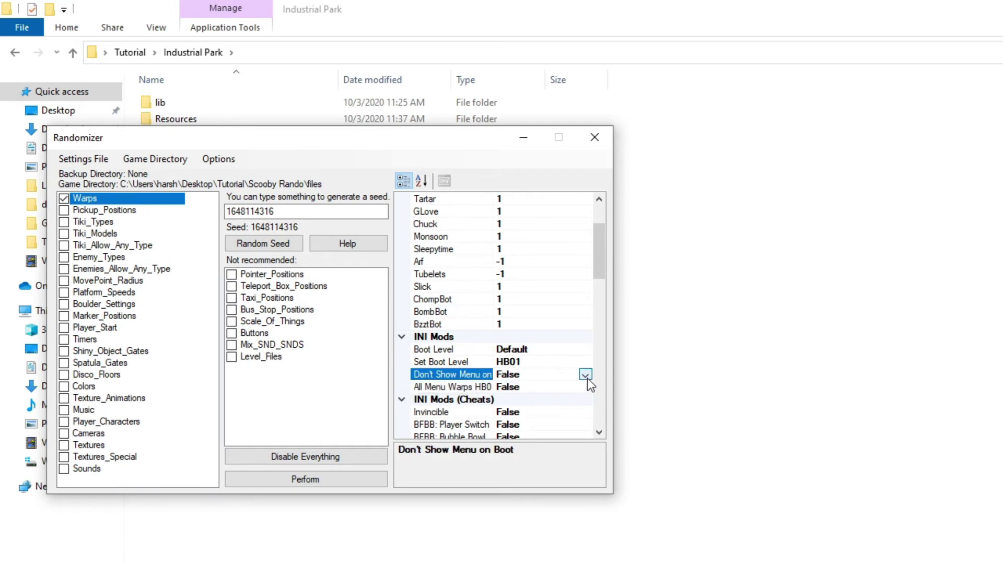
pyautogui.click(443, 388)
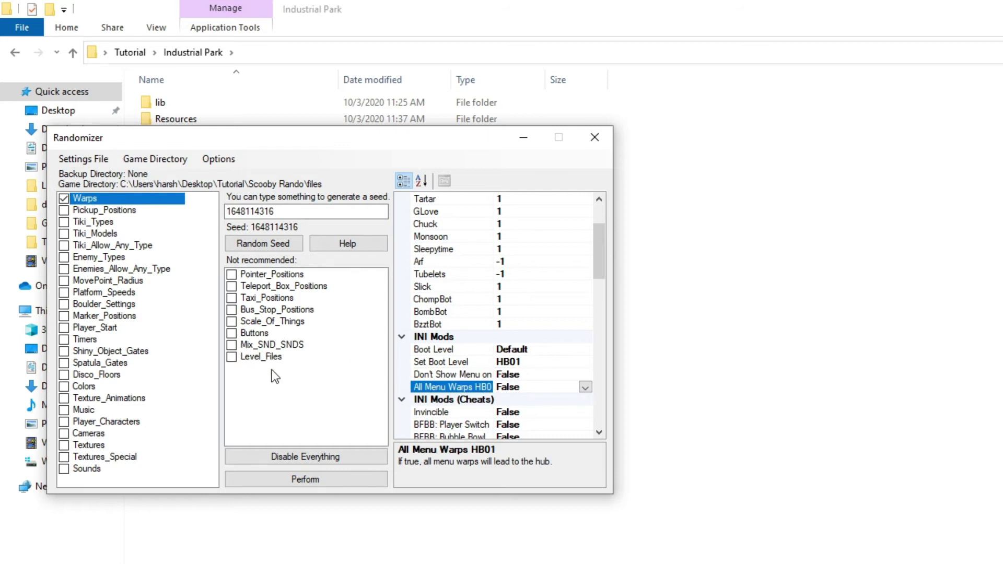
# Perform the randomization with GameCube as the platform and dismiss the completion message.
pyautogui.click(317, 478)
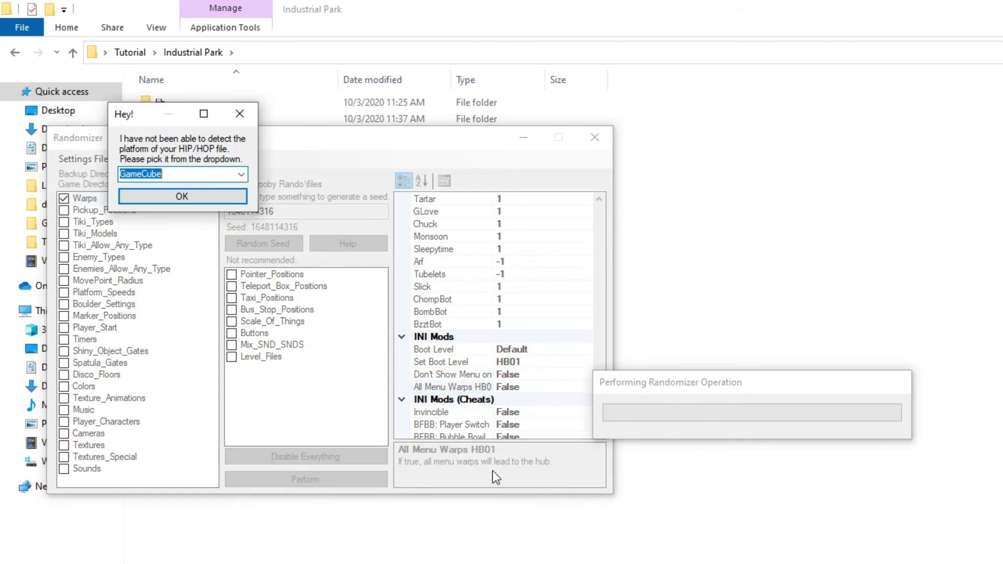
pyautogui.moveTo(706, 387); pyautogui.dragTo(179, 256)
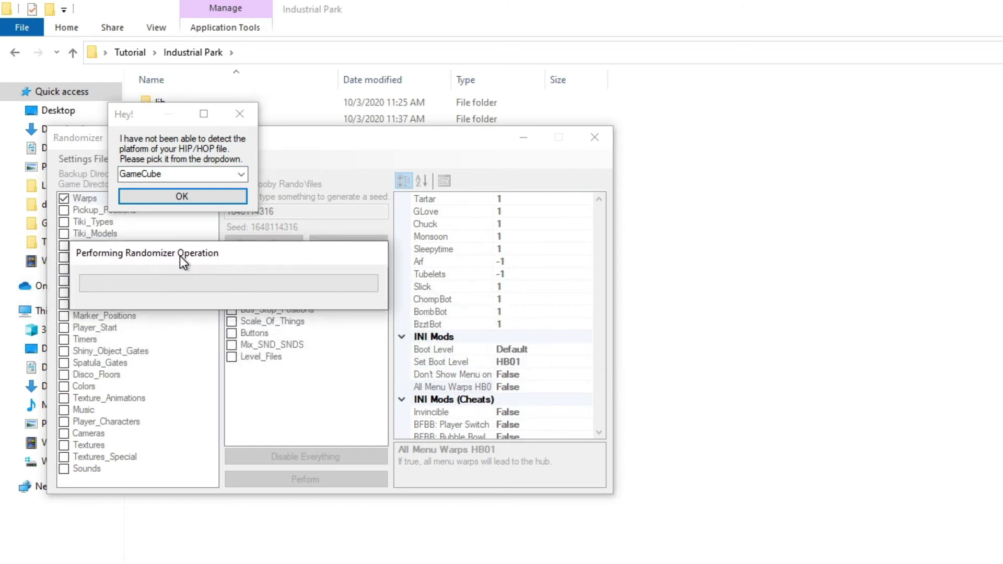
pyautogui.click(170, 197)
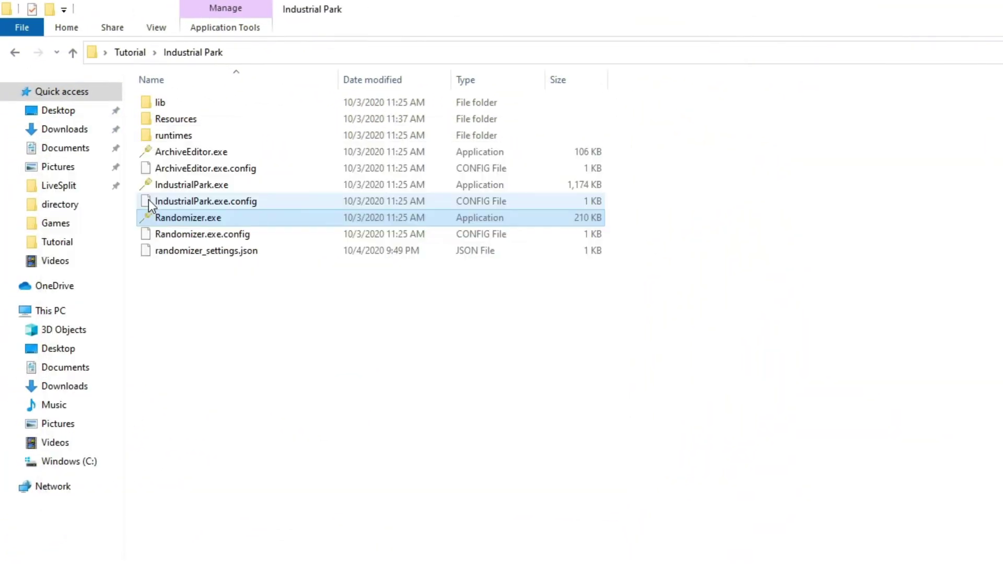
pyautogui.moveTo(675, 379); pyautogui.dragTo(116, 146)
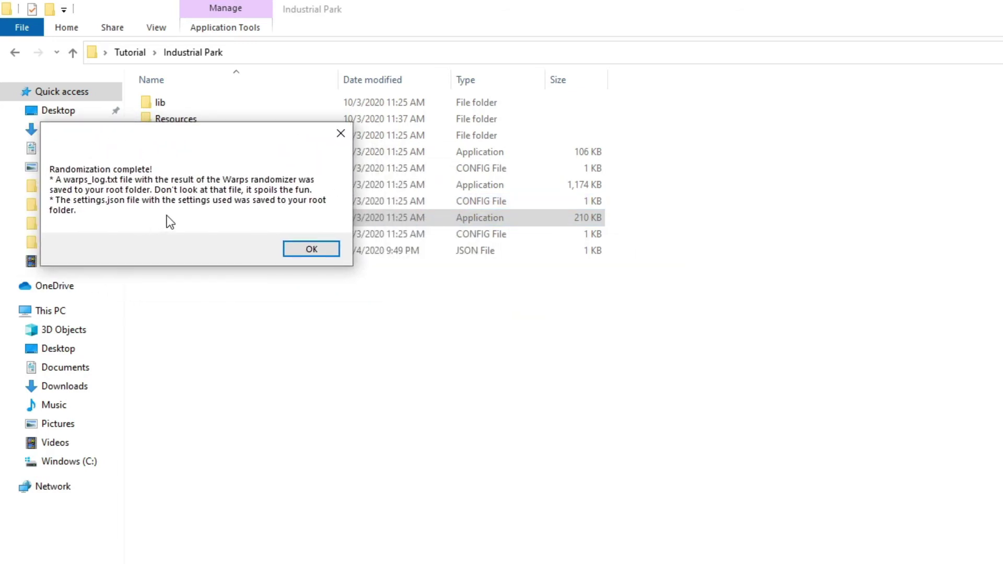
pyautogui.click(311, 249)
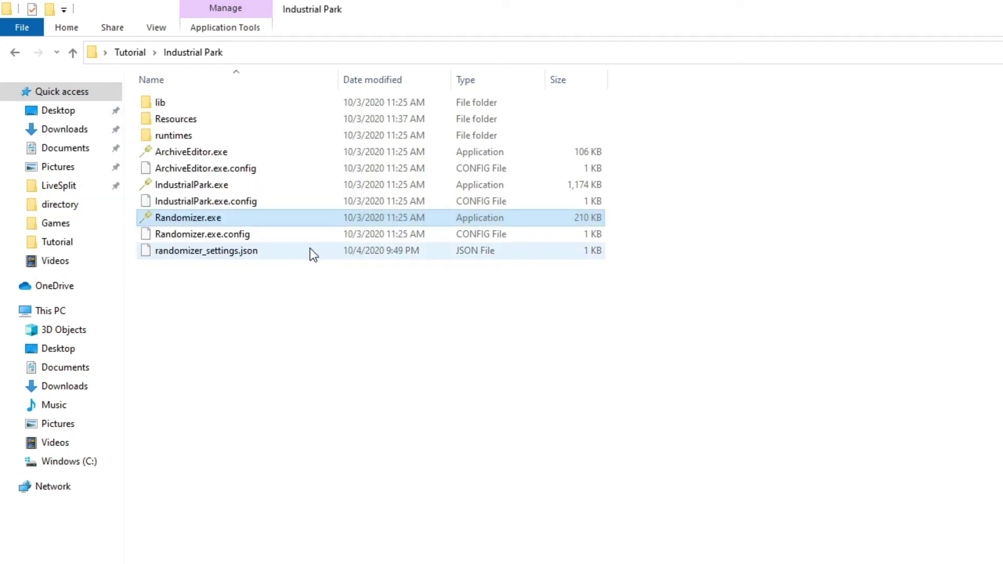
# Check the randomized contents of the files folder in Tutorial\Scooby Rando, returning to the Tutorial folder.
pyautogui.click(123, 55)
pyautogui.click(188, 166)
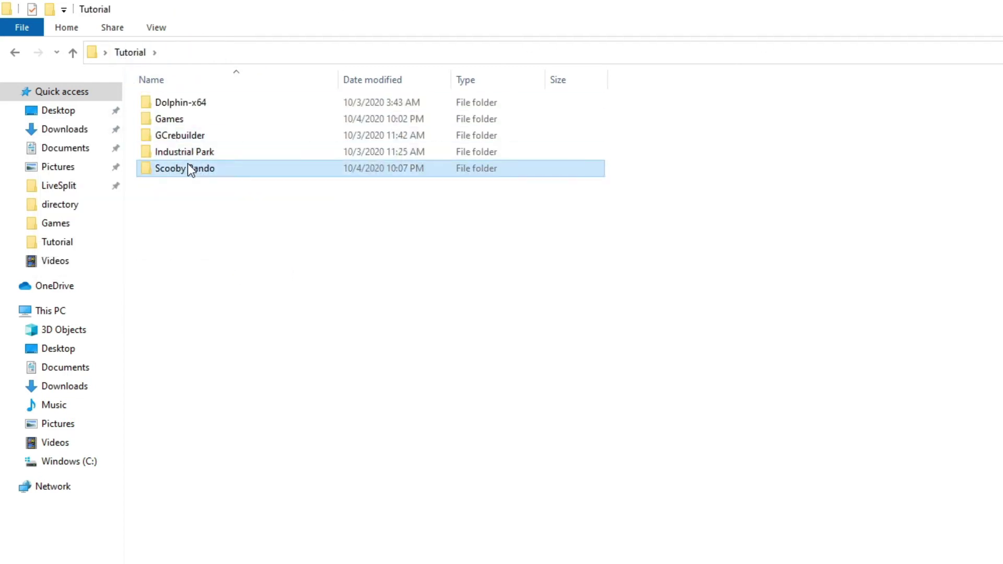
pyautogui.doubleClick(187, 164)
pyautogui.doubleClick(171, 108)
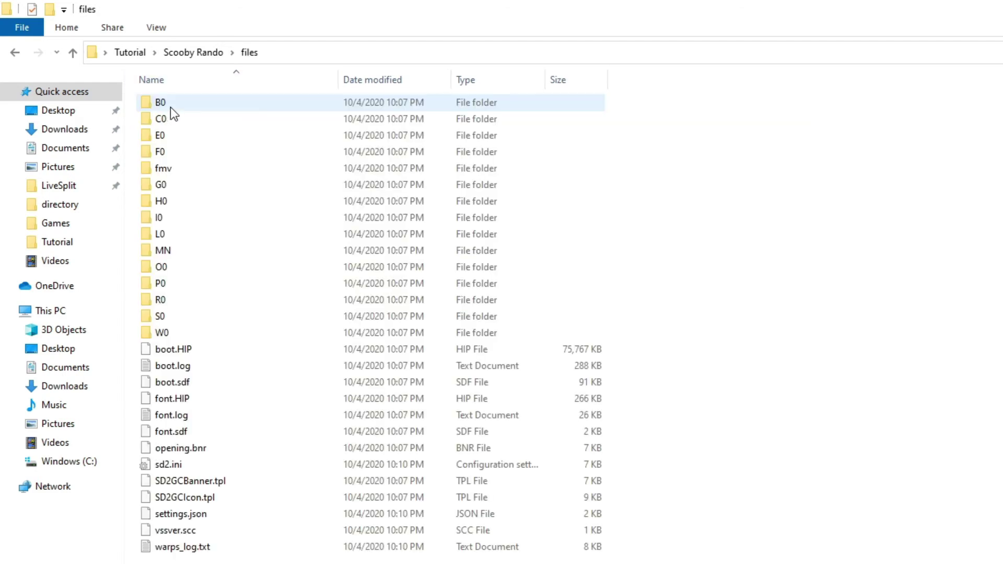
pyautogui.click(11, 54)
pyautogui.click(7, 58)
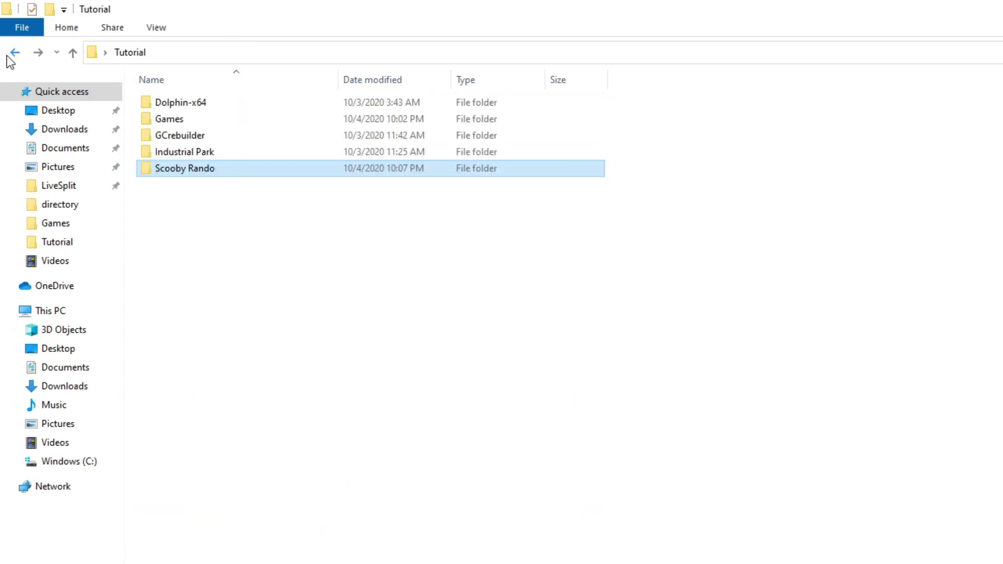
# Launch gcr.exe from the GCrebuilder folder inside Tutorial.
pyautogui.doubleClick(161, 136)
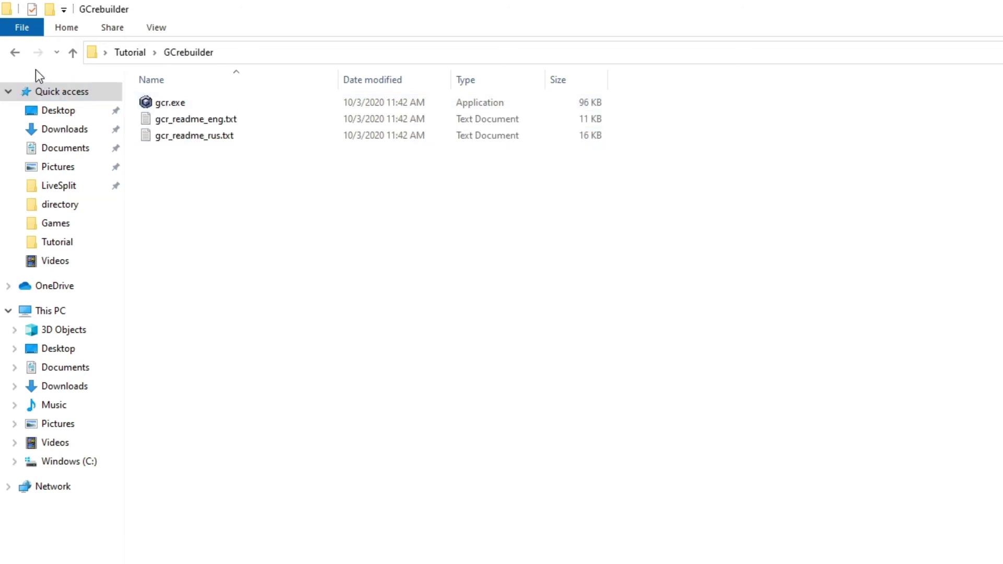
pyautogui.click(13, 55)
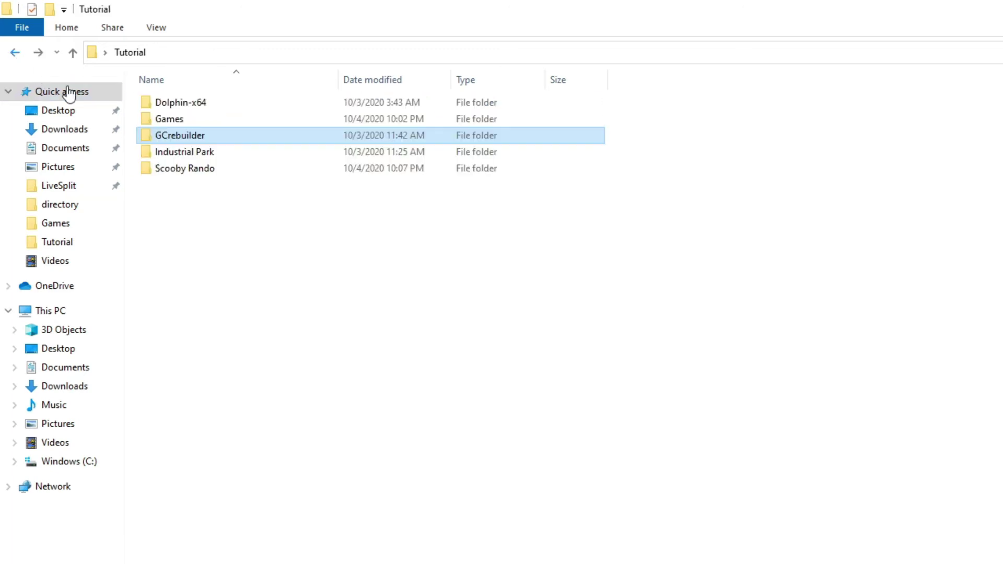
pyautogui.doubleClick(182, 137)
pyautogui.doubleClick(183, 98)
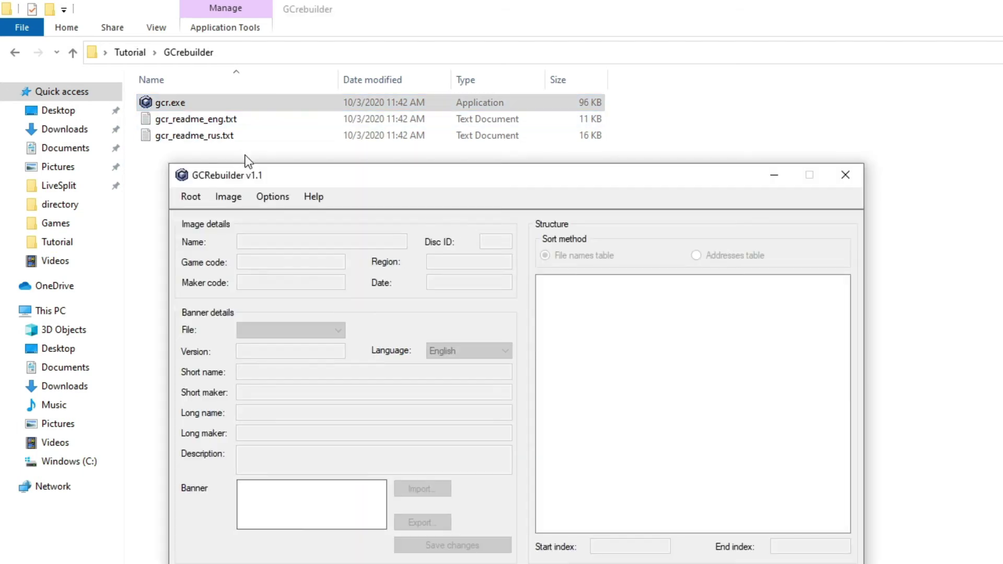
pyautogui.moveTo(259, 180)
pyautogui.mouseDown()
pyautogui.moveTo(157, 131)
pyautogui.moveTo(82, 47)
pyautogui.moveTo(95, 34)
pyautogui.mouseUp()
# Open the Scooby-Doo! - Night of 100 Frights (USA) disc image from the Tutorial\Games folder in GCRebuilder.
pyautogui.click(68, 55)
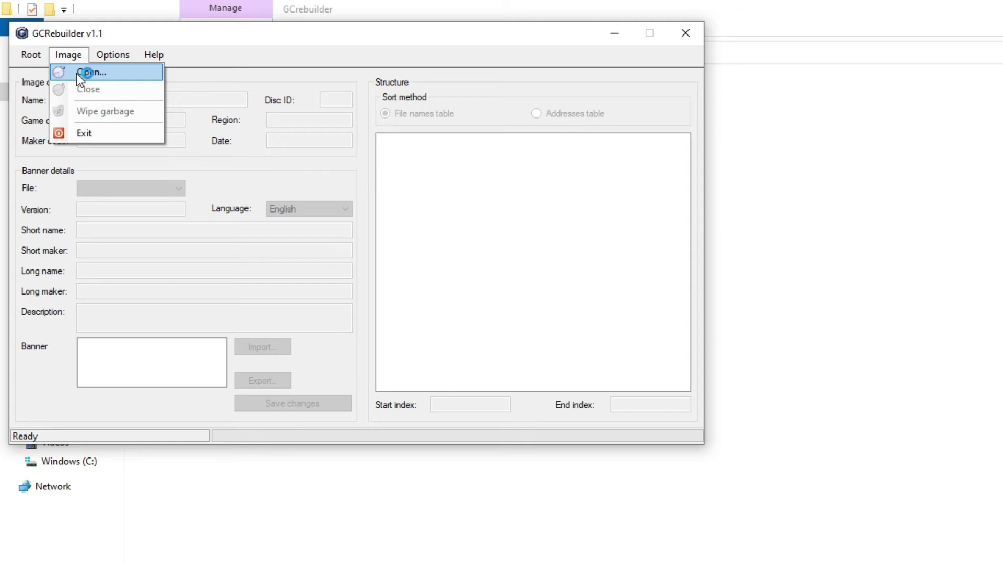
pyautogui.click(77, 75)
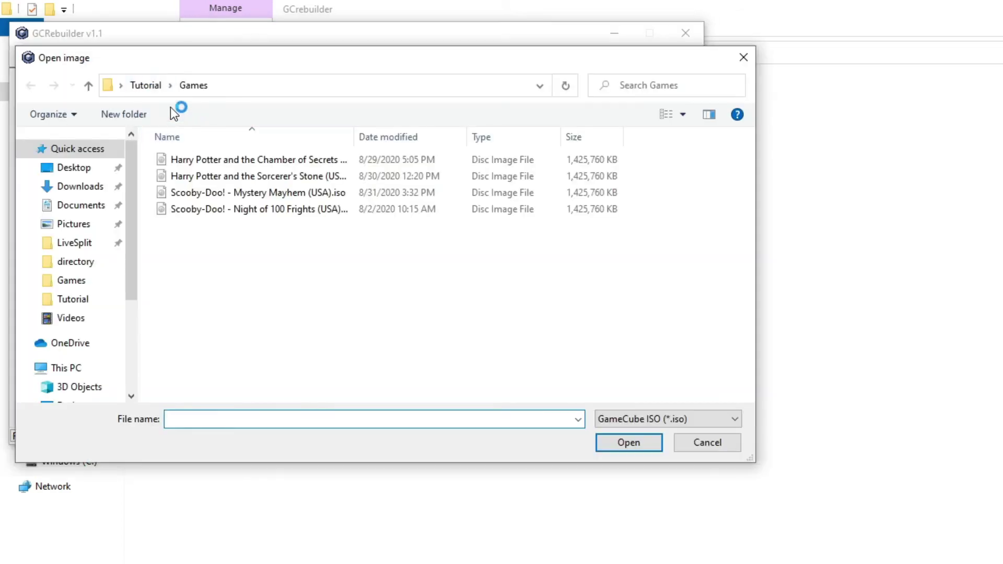
pyautogui.click(145, 85)
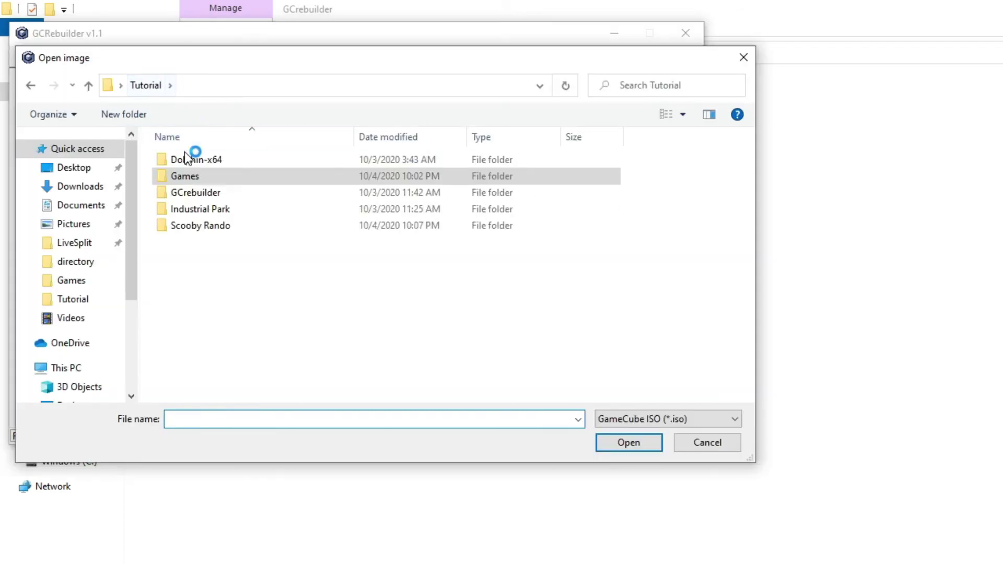
pyautogui.doubleClick(192, 177)
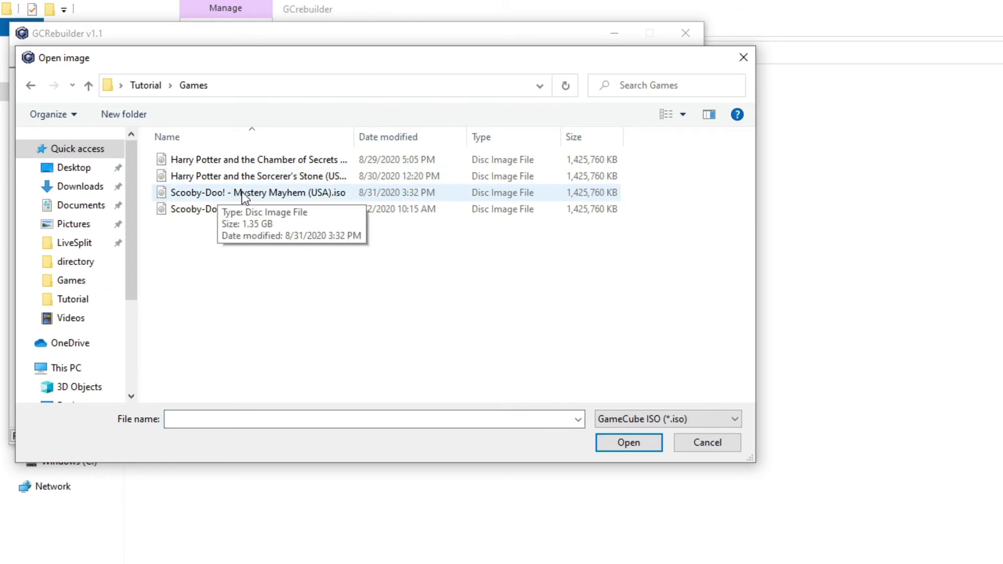
pyautogui.doubleClick(281, 212)
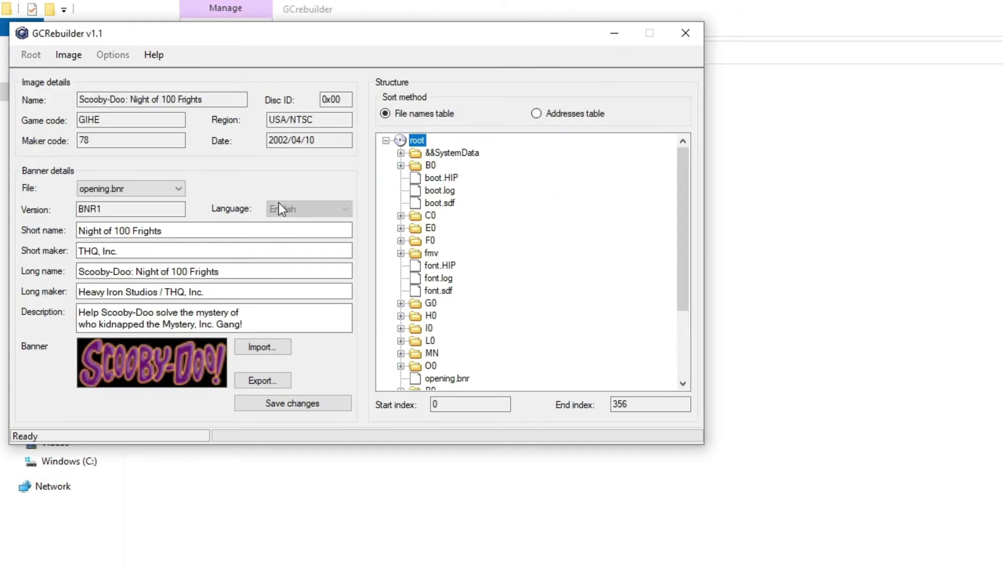
# Export the &&SystemData folder into Tutorial\Scooby Rando\files and dismiss the completion message.
pyautogui.moveTo(332, 34); pyautogui.dragTo(389, 61)
pyautogui.rightClick(462, 172)
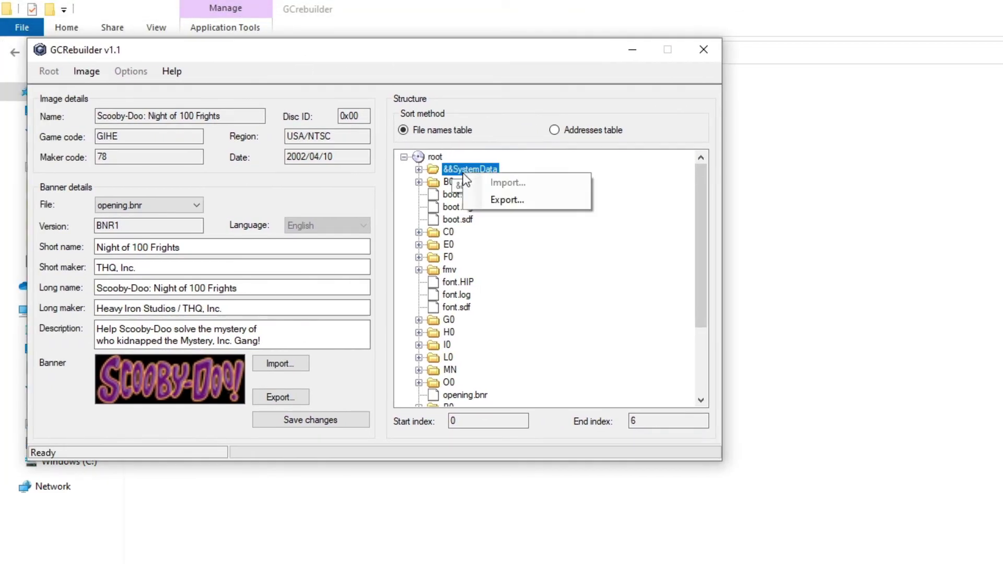
pyautogui.click(487, 198)
pyautogui.moveTo(662, 291); pyautogui.dragTo(61, 94)
pyautogui.scroll(-1, 108, 372)
pyautogui.scroll(-4, 108, 372)
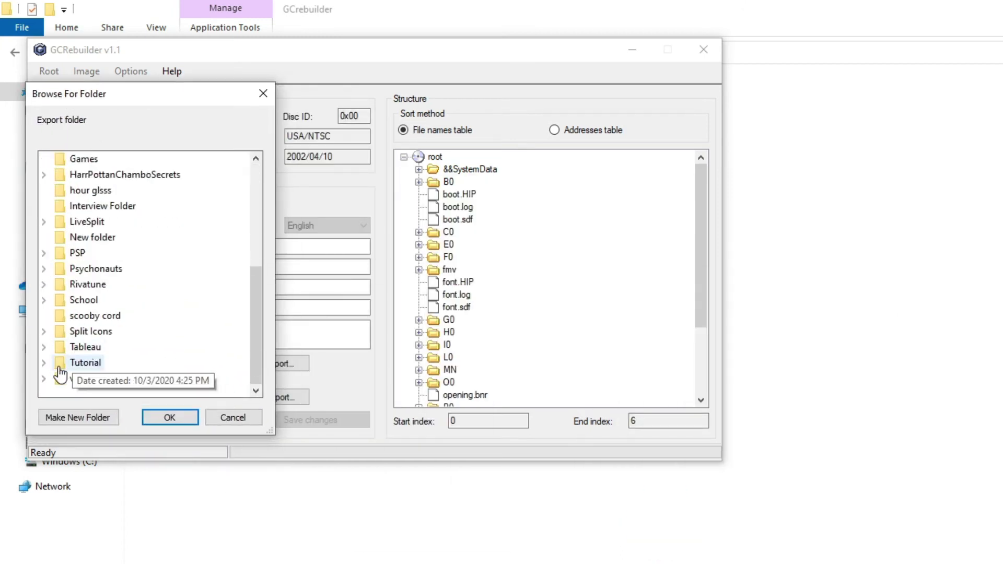
pyautogui.doubleClick(55, 367)
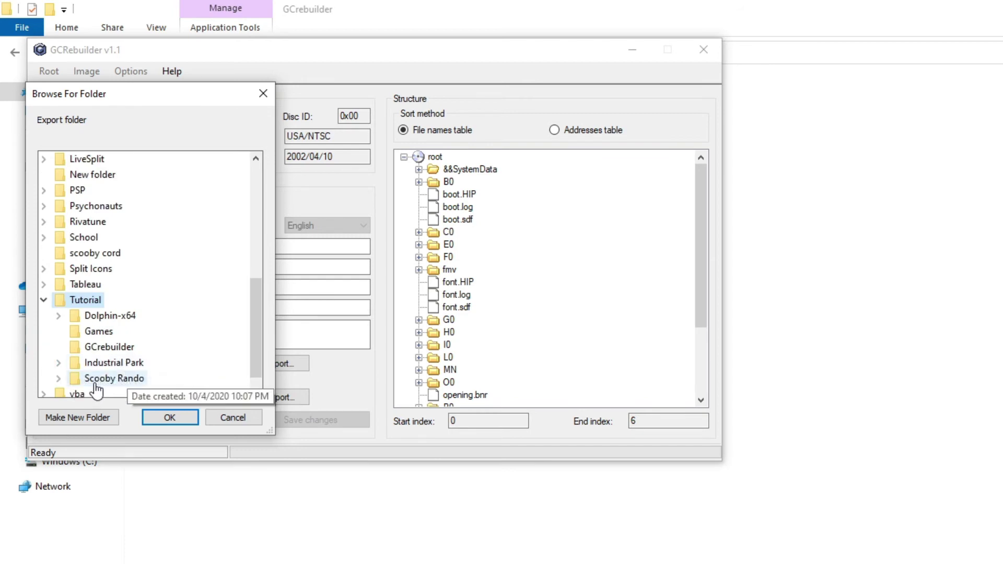
pyautogui.doubleClick(95, 383)
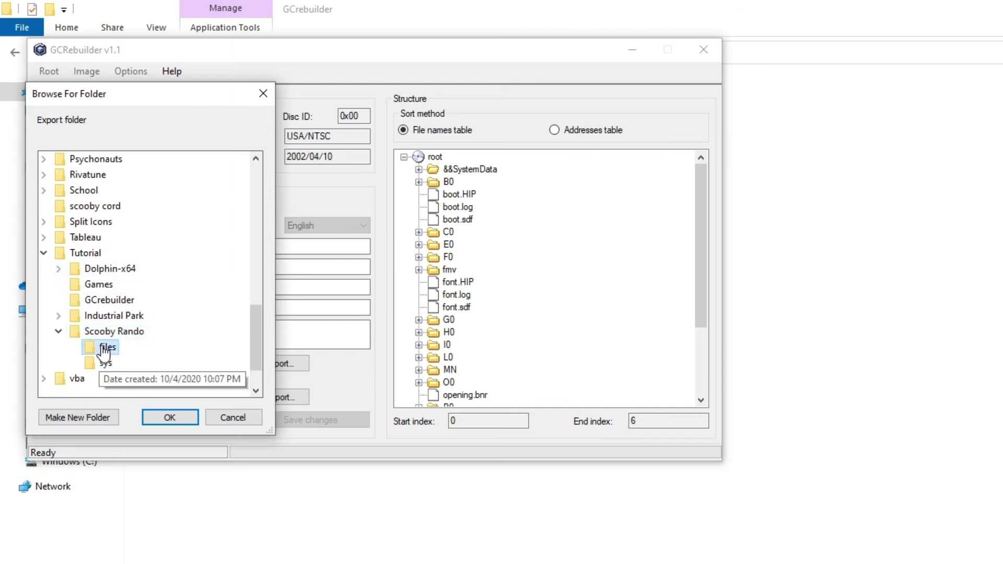
pyautogui.doubleClick(104, 351)
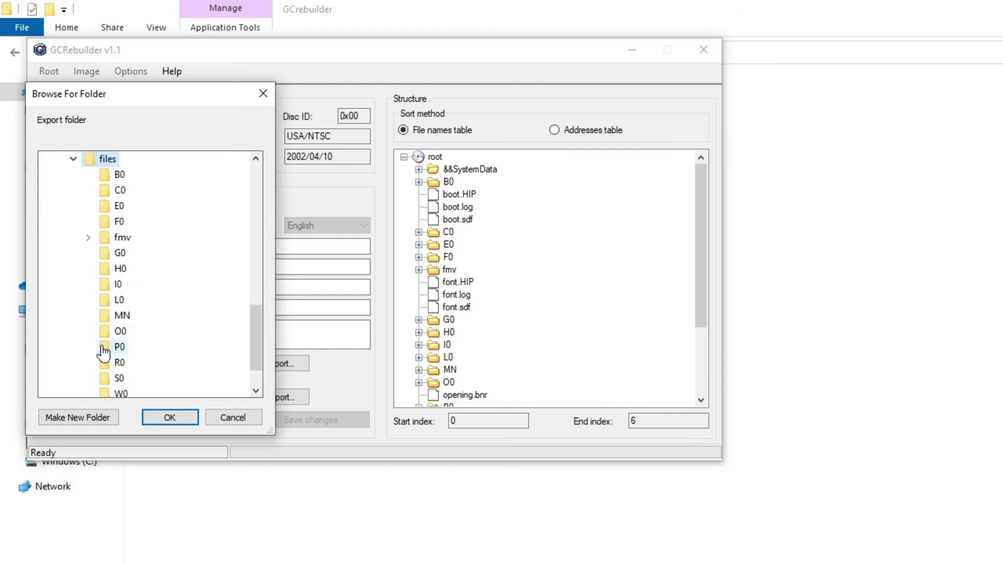
pyautogui.click(175, 416)
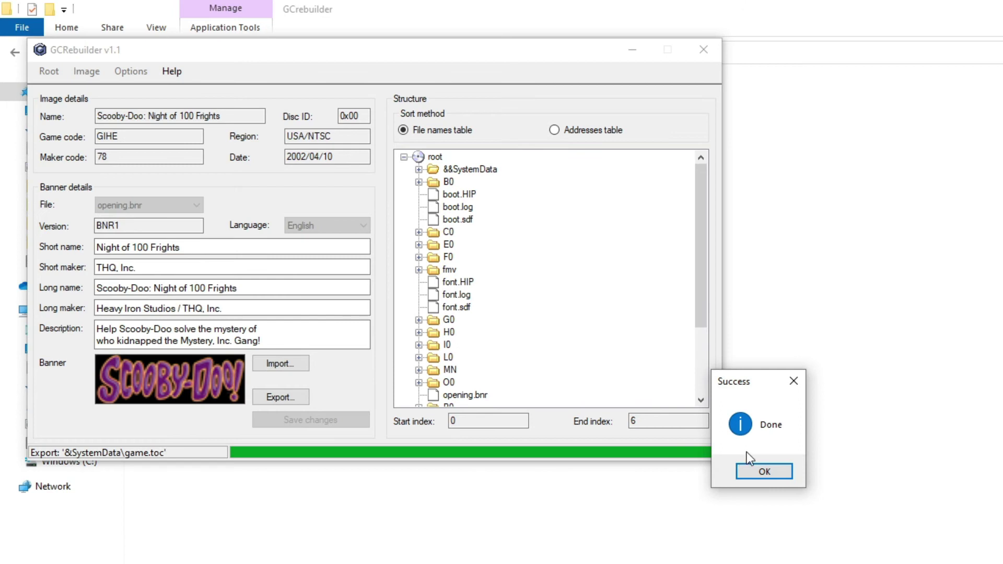
pyautogui.moveTo(747, 383); pyautogui.dragTo(83, 100)
pyautogui.click(103, 195)
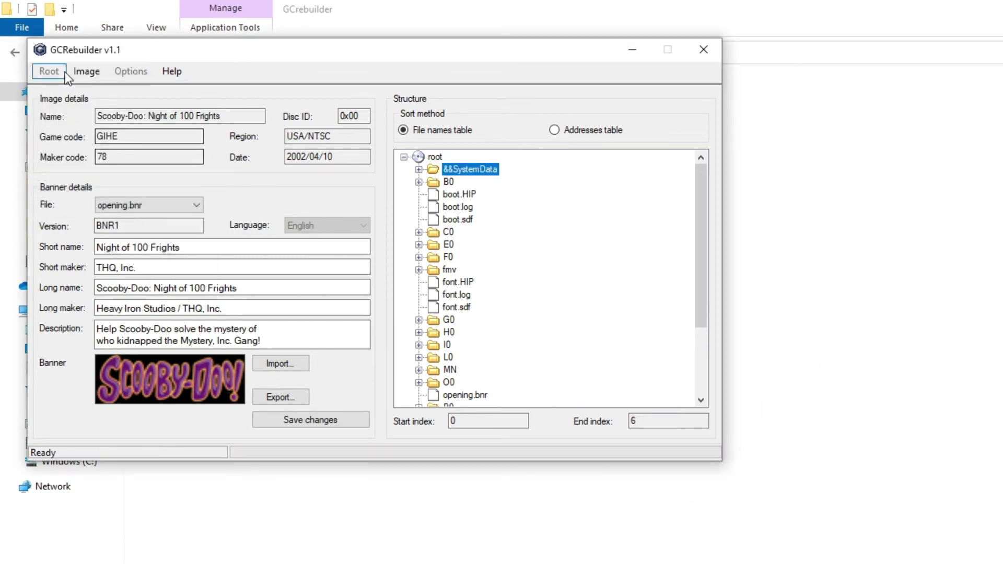
# Close the disc image and open Tutorial\Scooby Rando\files as the root folder.
pyautogui.click(82, 72)
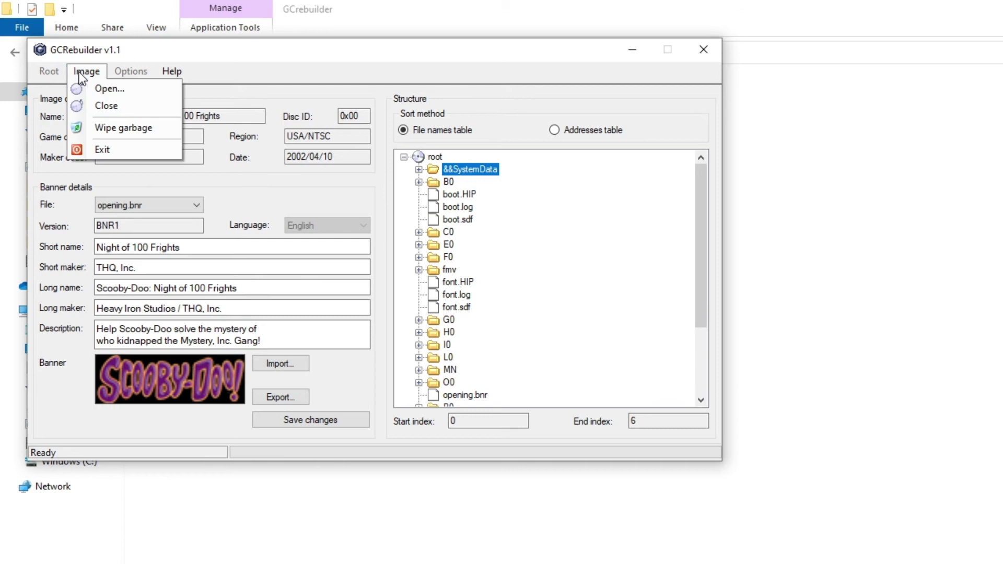
pyautogui.click(111, 104)
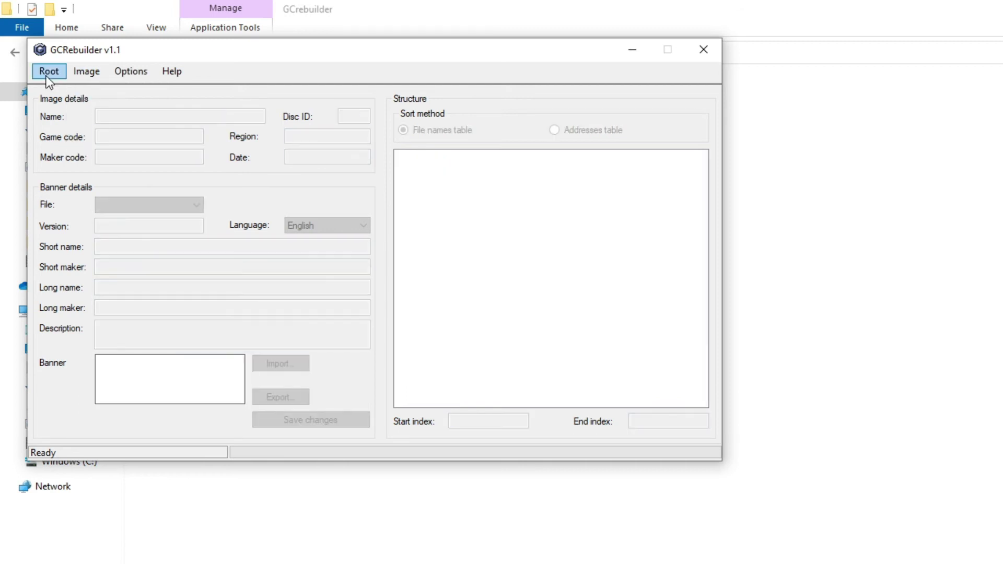
pyautogui.click(43, 74)
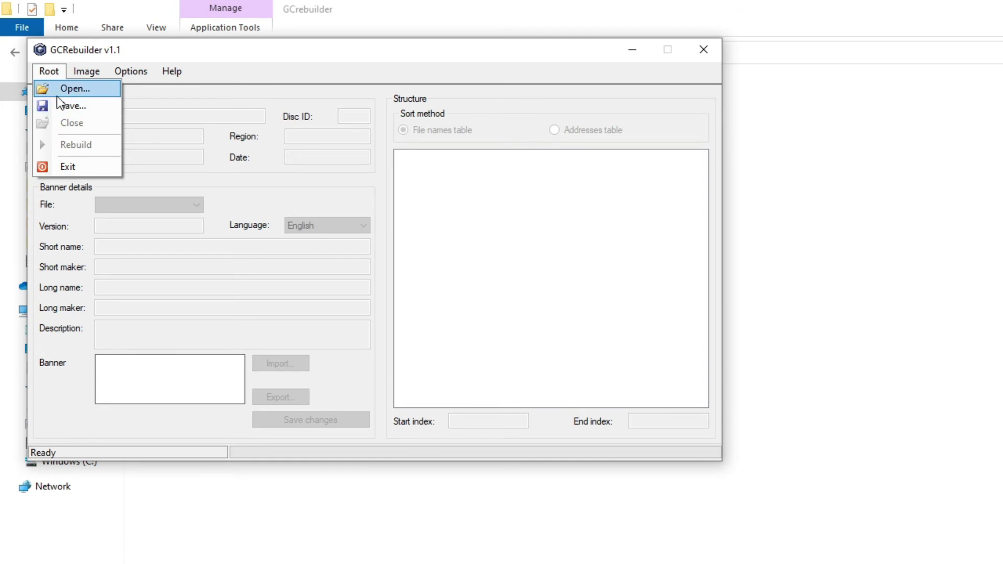
pyautogui.click(58, 96)
pyautogui.moveTo(673, 295); pyautogui.dragTo(93, 60)
pyautogui.scroll(-4, 137, 322)
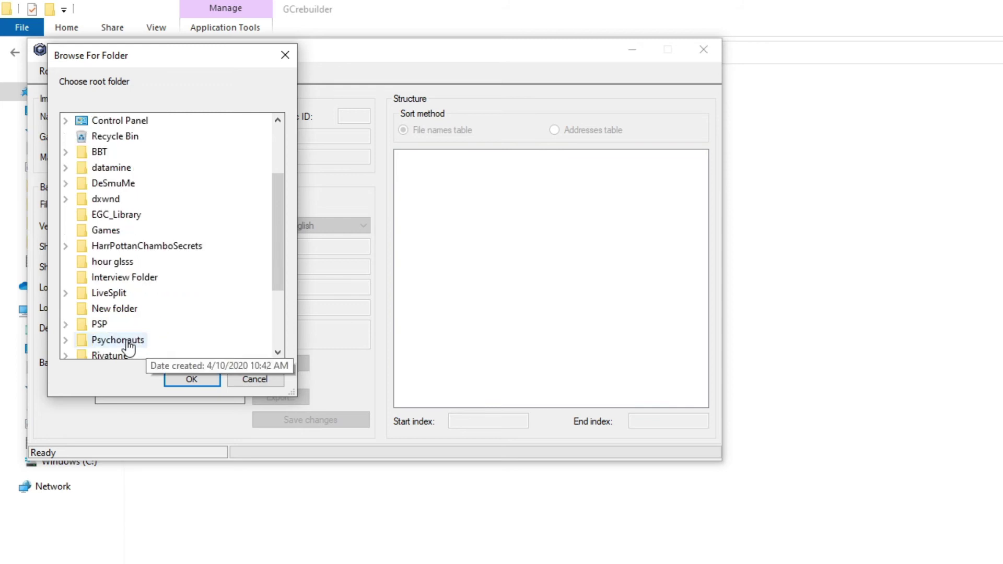
pyautogui.scroll(-1, 133, 333)
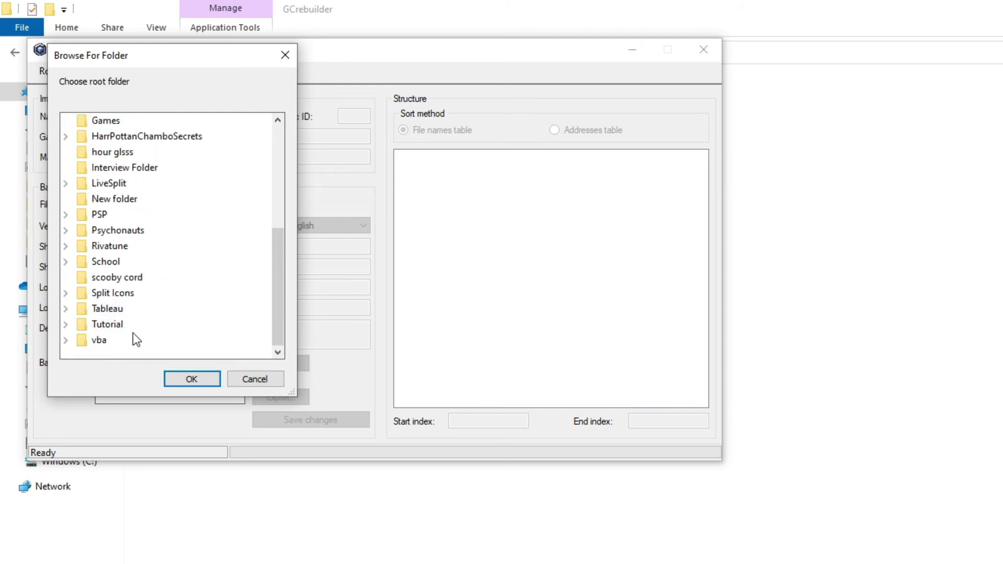
pyautogui.doubleClick(108, 327)
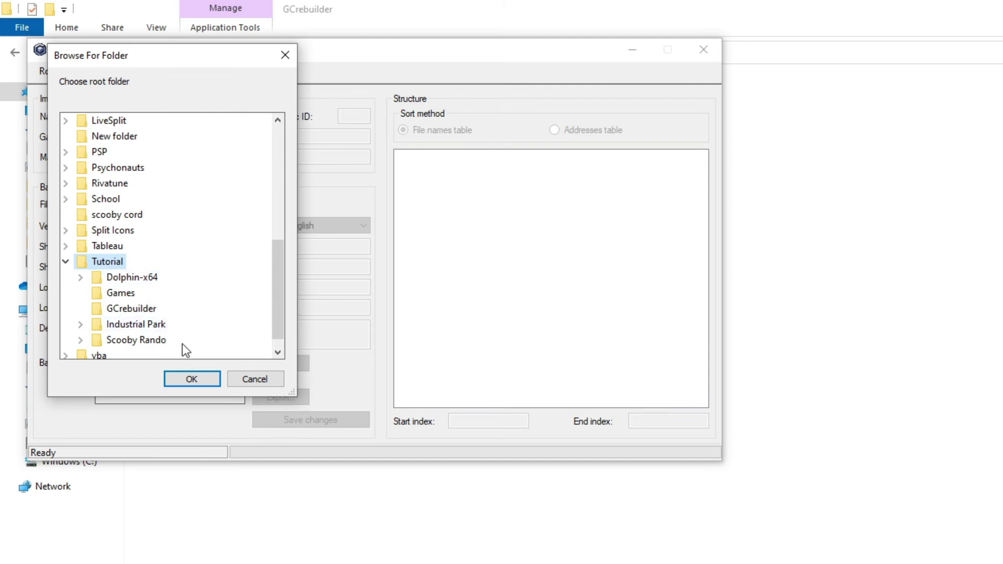
pyautogui.doubleClick(133, 342)
pyautogui.doubleClick(130, 324)
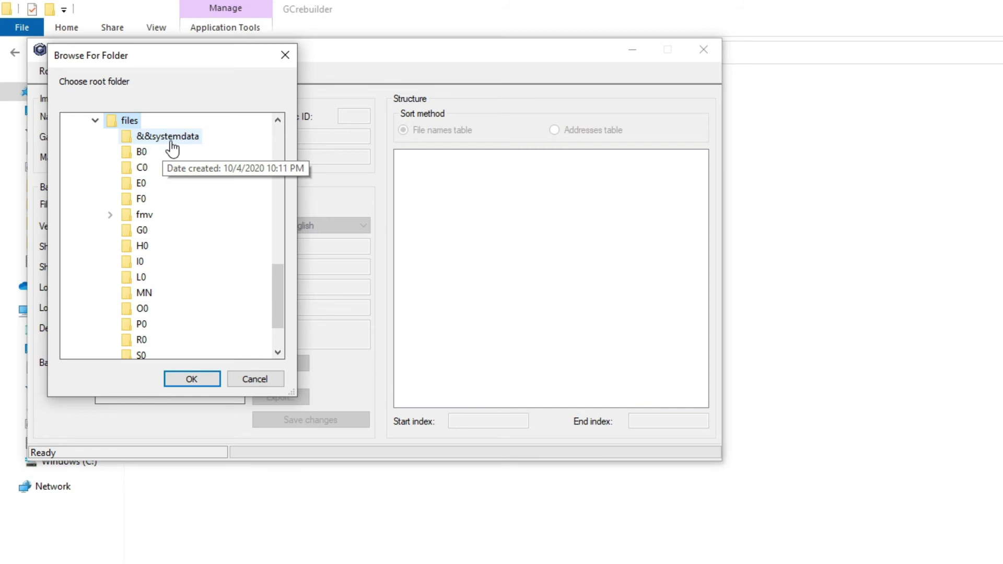
pyautogui.click(192, 380)
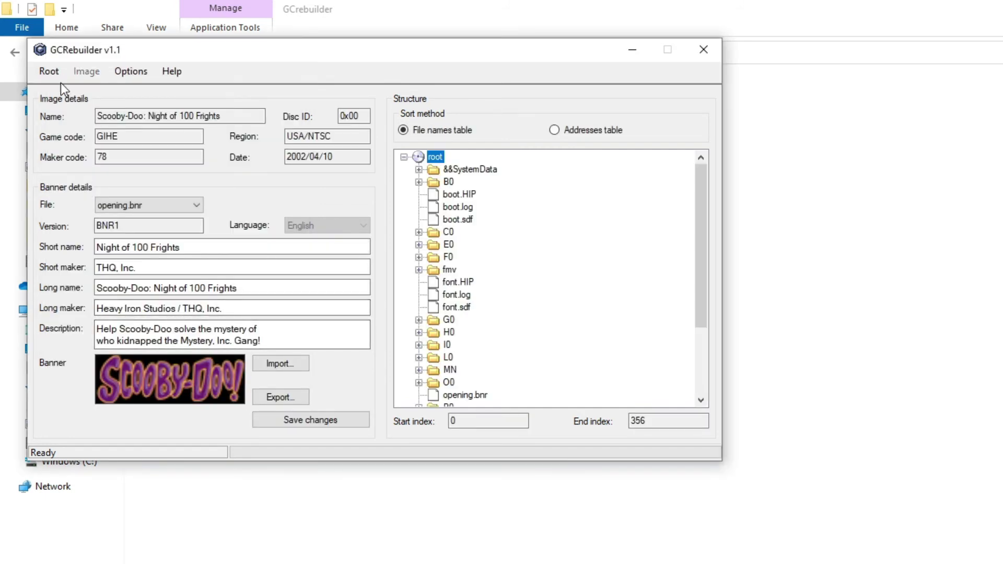
# Set the output image to a GameCube ISO named "scooby test" in the Tutorial\Games folder.
pyautogui.click(49, 71)
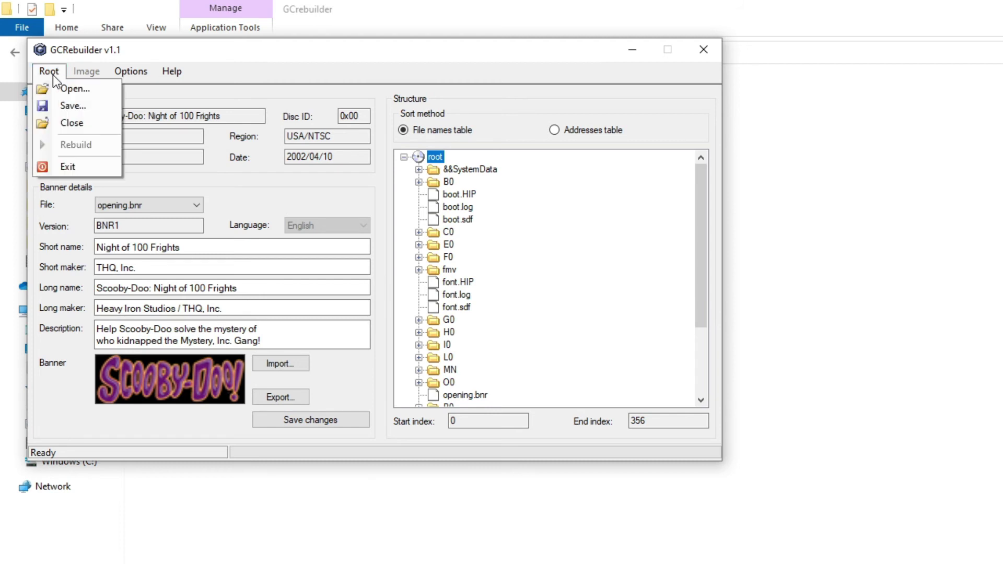
pyautogui.click(60, 105)
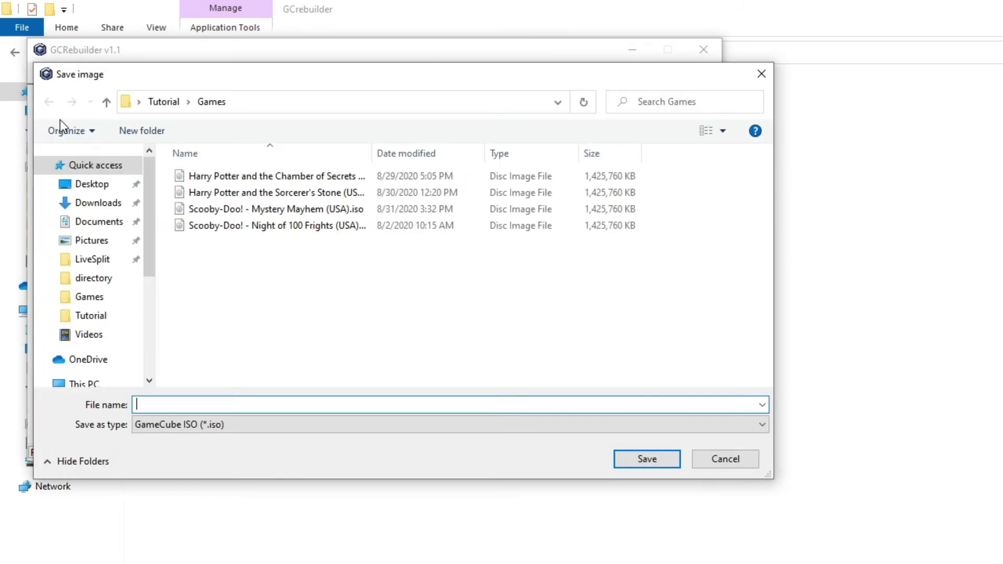
pyautogui.moveTo(192, 85); pyautogui.dragTo(161, 74)
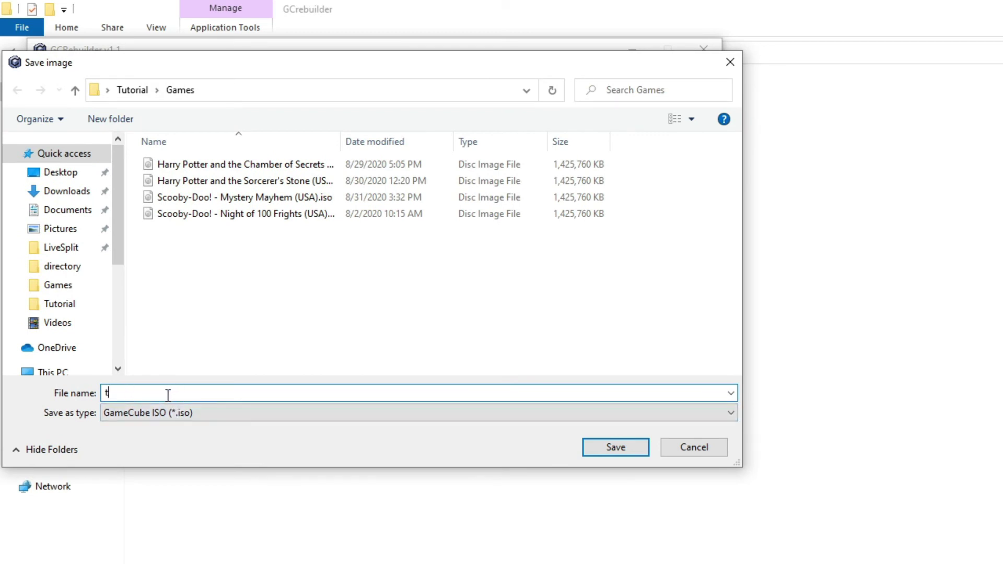
pyautogui.write('scooby test')
pyautogui.click(613, 451)
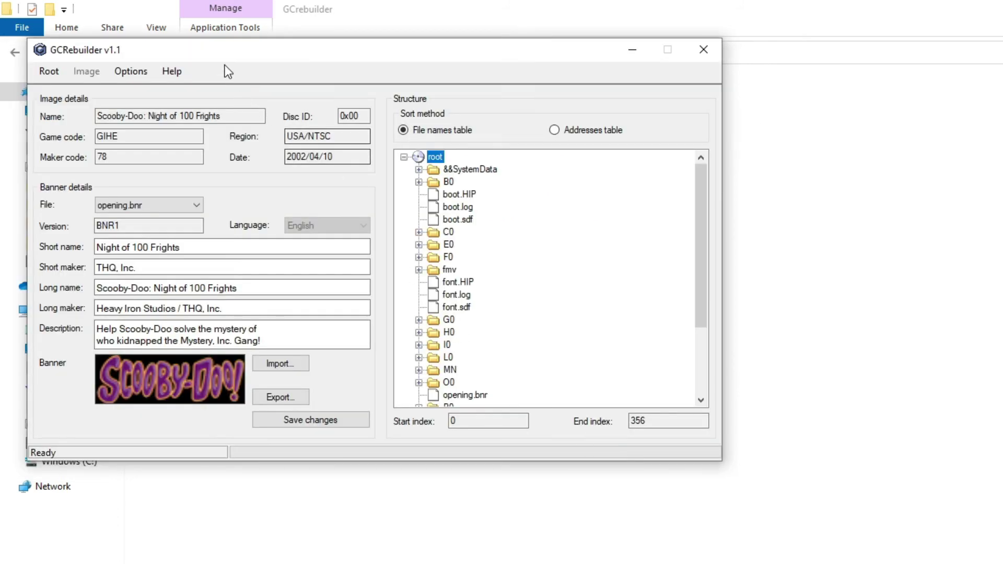
# Rebuild the image from the opened root folder, dismiss the completion message, and close GCRebuilder.
pyautogui.moveTo(221, 56); pyautogui.dragTo(194, 47)
pyautogui.click(24, 60)
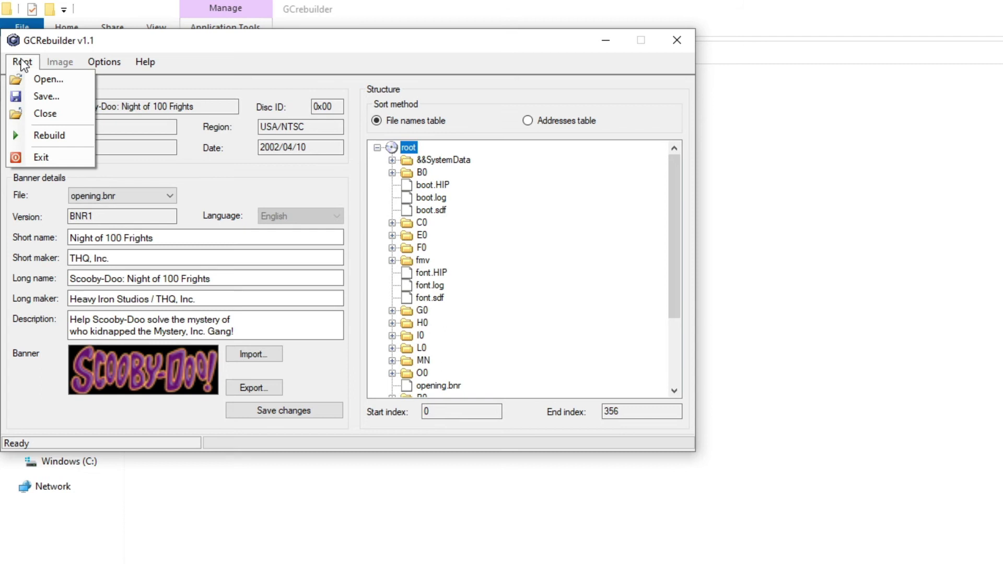
pyautogui.click(49, 136)
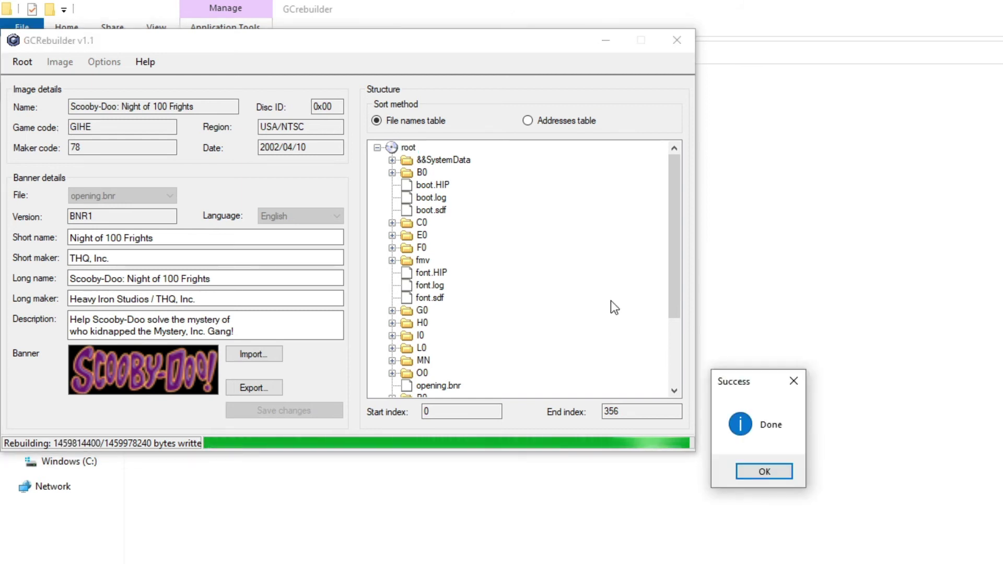
pyautogui.moveTo(748, 381); pyautogui.dragTo(106, 147)
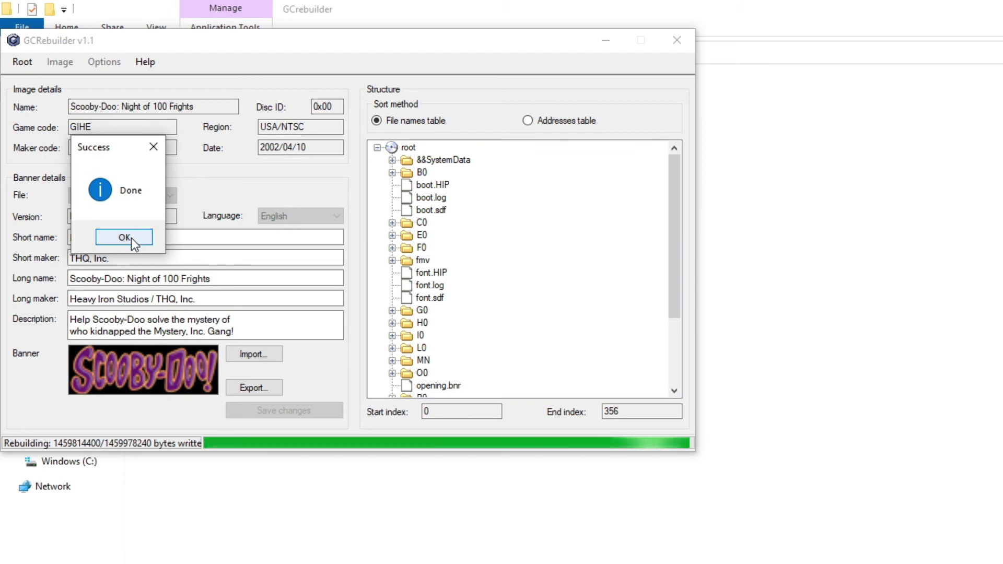
pyautogui.click(131, 237)
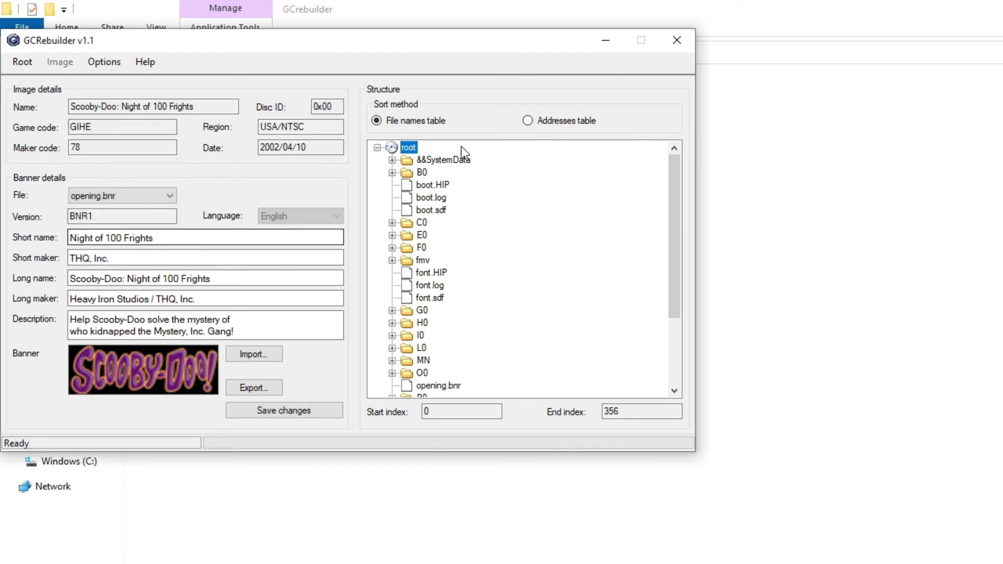
pyautogui.click(675, 41)
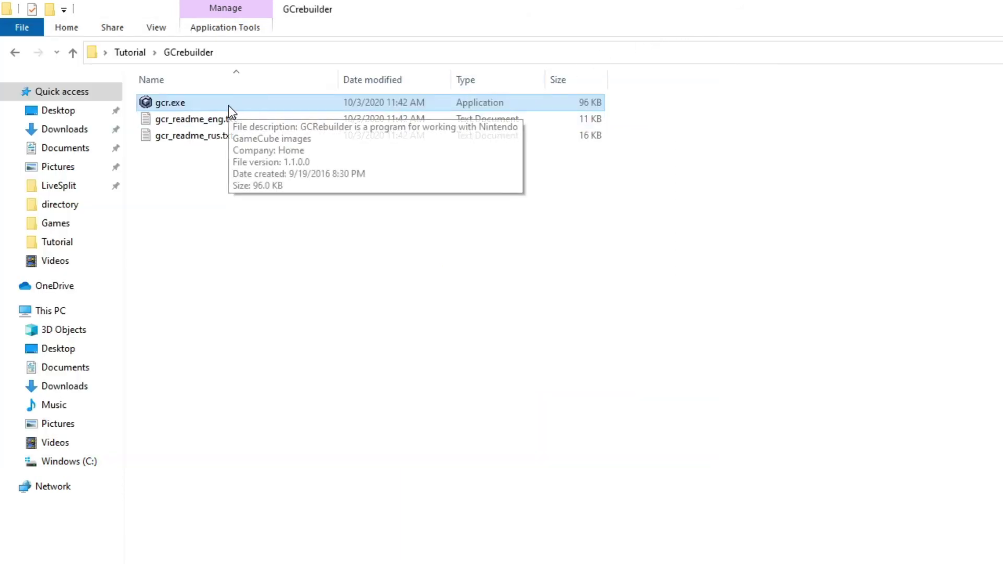
# Launch Dolphin.exe from Tutorial\Dolphin-x64 and start the rebuilt Night of 100 Frights image.
pyautogui.click(130, 53)
pyautogui.doubleClick(171, 103)
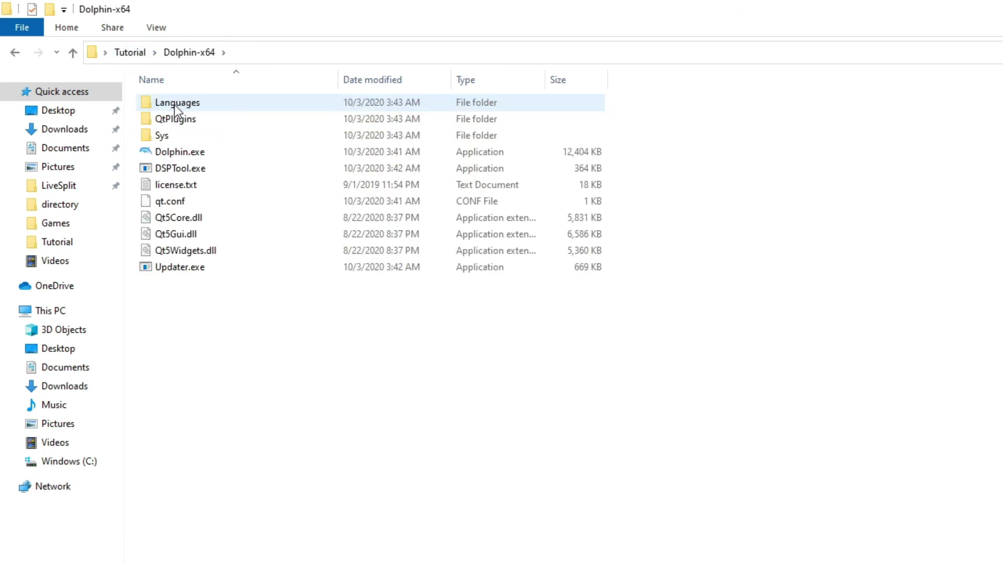
pyautogui.doubleClick(180, 152)
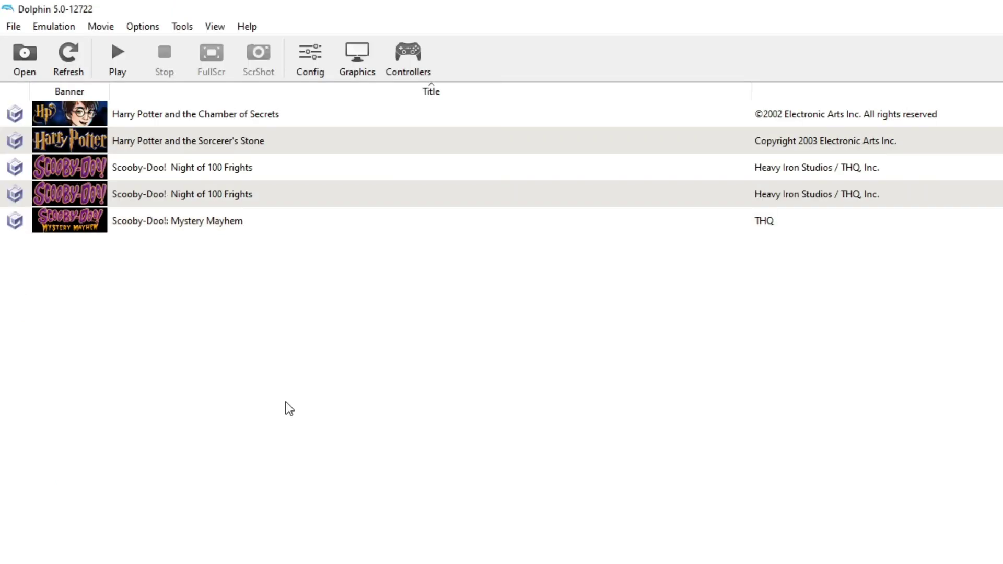
pyautogui.click(14, 52)
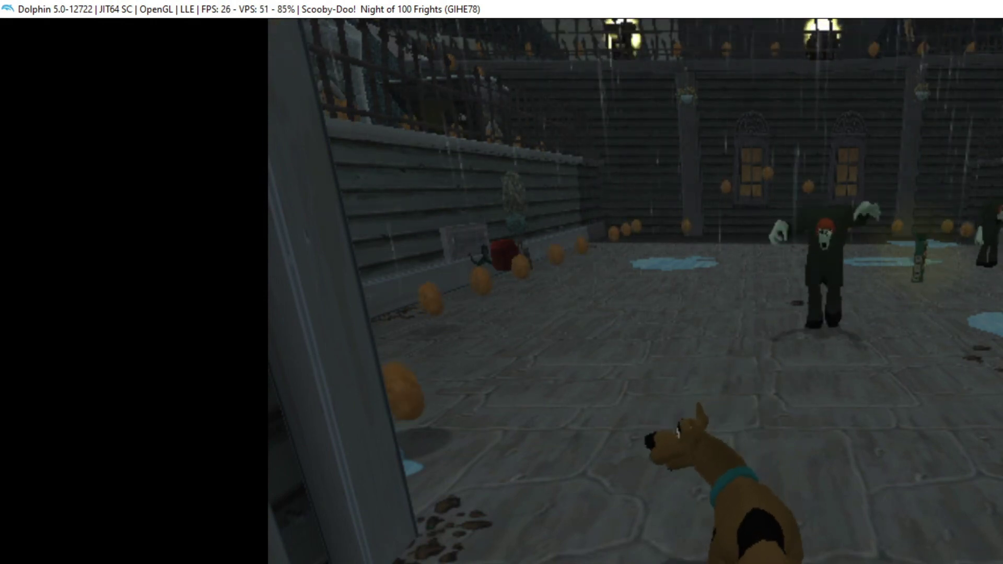
# Pause the game, move through the pause options down to Quit Game, and return to Continue to resume play.
pyautogui.press('Return')
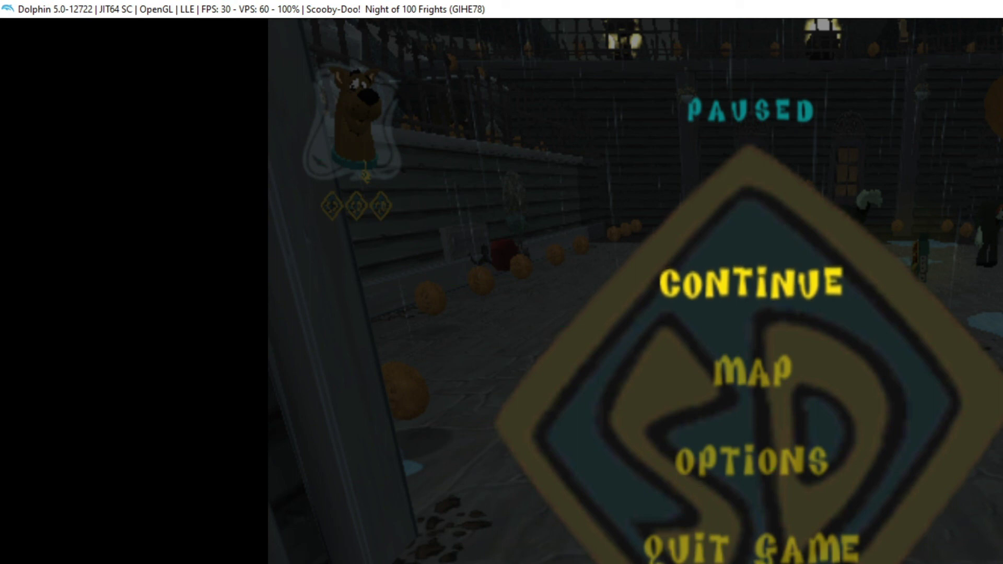
pyautogui.press('Down')
pyautogui.press('Down')
pyautogui.press('Down')
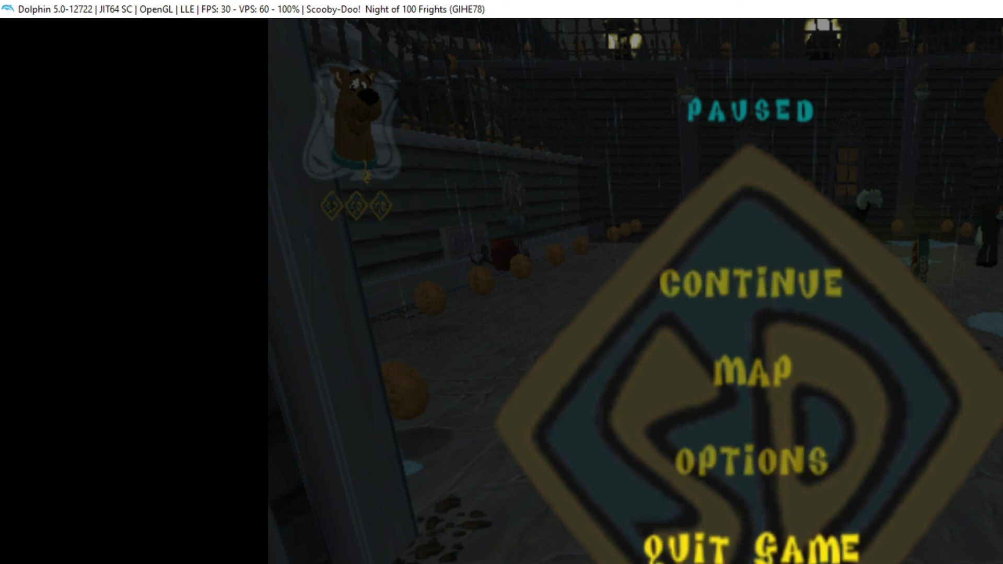
pyautogui.press('Up')
pyautogui.press('Up')
pyautogui.press('Up')
pyautogui.press('Return')
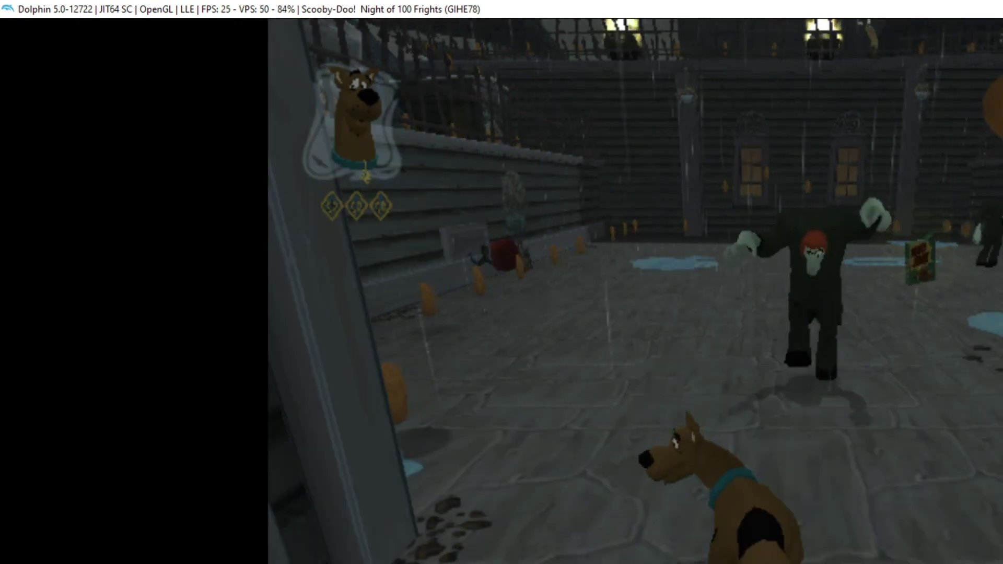
# Pause and resume the game in the rainy courtyard, and pause it again in the indoor room with the double door.
pyautogui.press('Return')
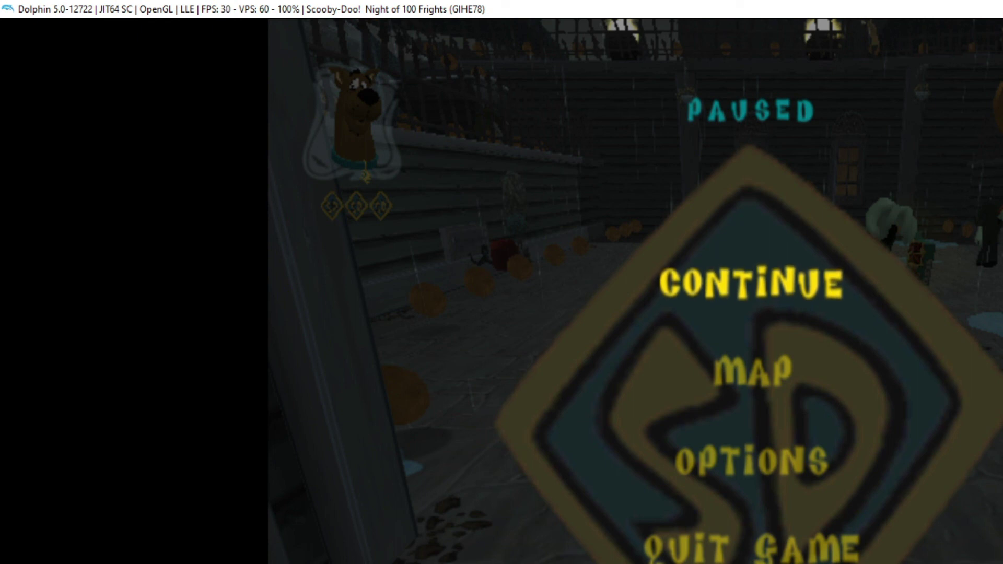
pyautogui.press('Return')
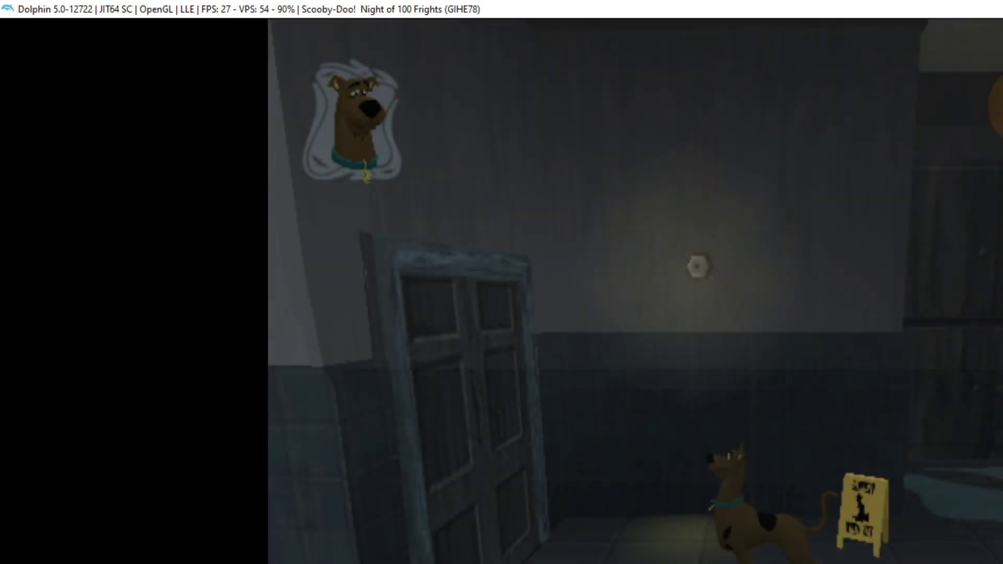
pyautogui.press('Return')
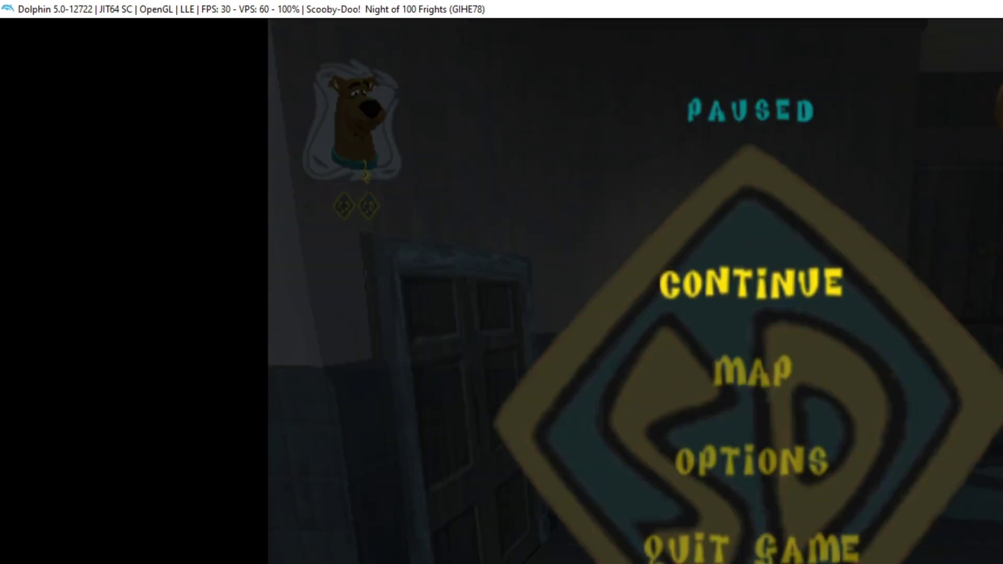